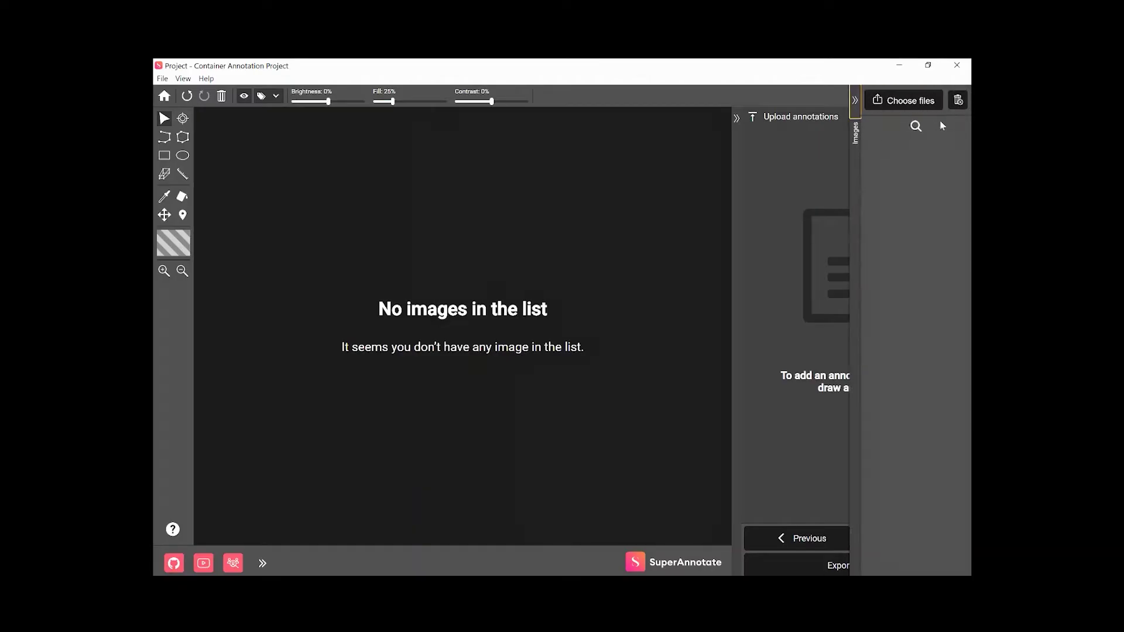
Upload images 1.jpg and 2.jpg to the project, then delete 2.jpg
{"action": "left_click", "coordinate": [917, 102]}
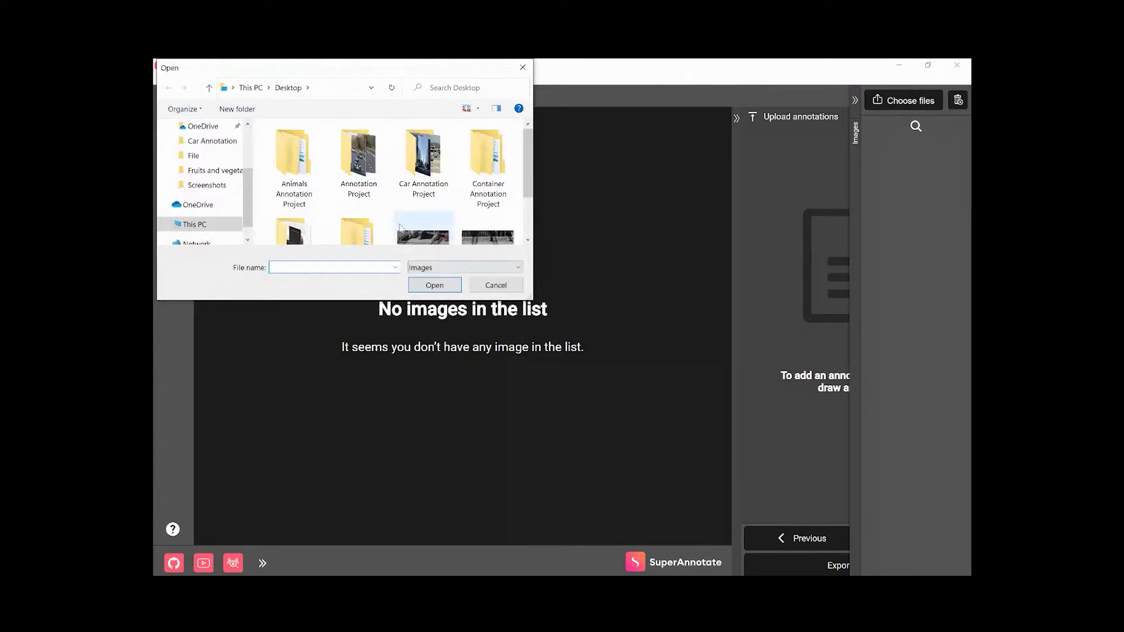
{"action": "left_click", "coordinate": [412, 236]}
{"action": "left_click", "coordinate": [488, 182], "text": "ctrl"}
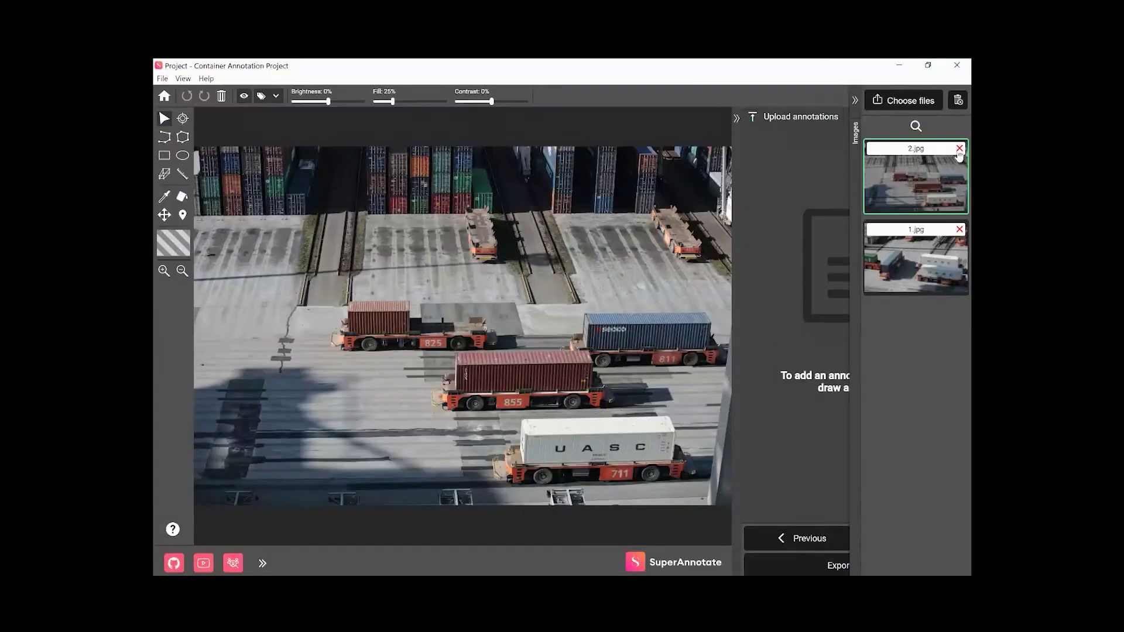
{"action": "left_click", "coordinate": [960, 149]}
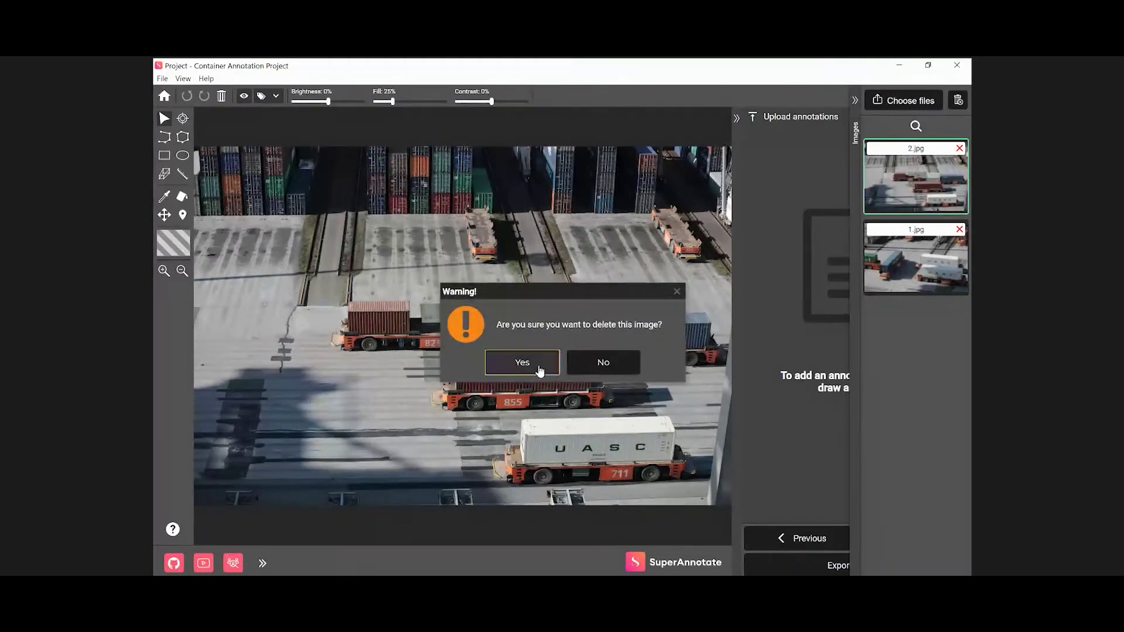
{"action": "left_click", "coordinate": [539, 370]}
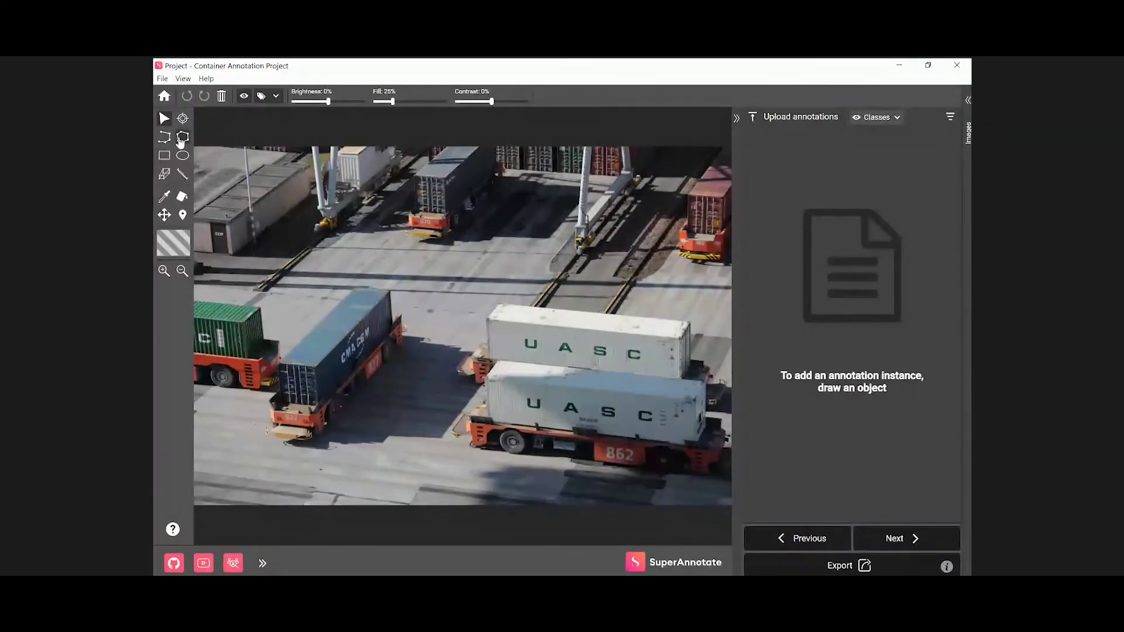
Trace a polygon around the upper UASC container's corners, returning to the first vertex
{"action": "left_click", "coordinate": [485, 318]}
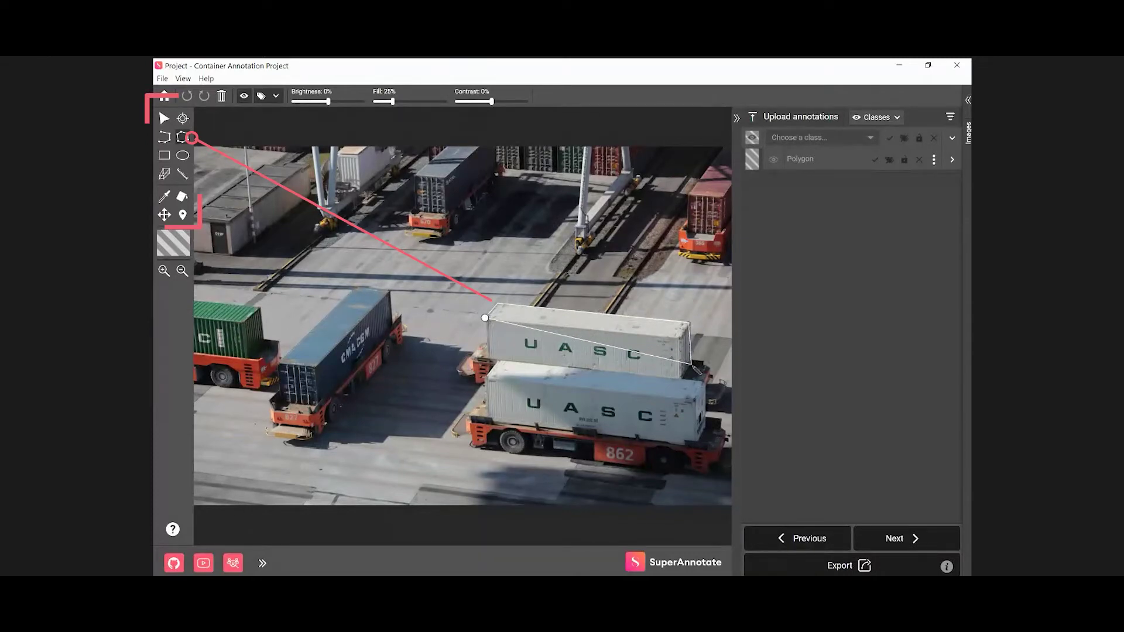
{"action": "scroll", "coordinate": [695, 370], "scroll_direction": "up", "scroll_amount": 2}
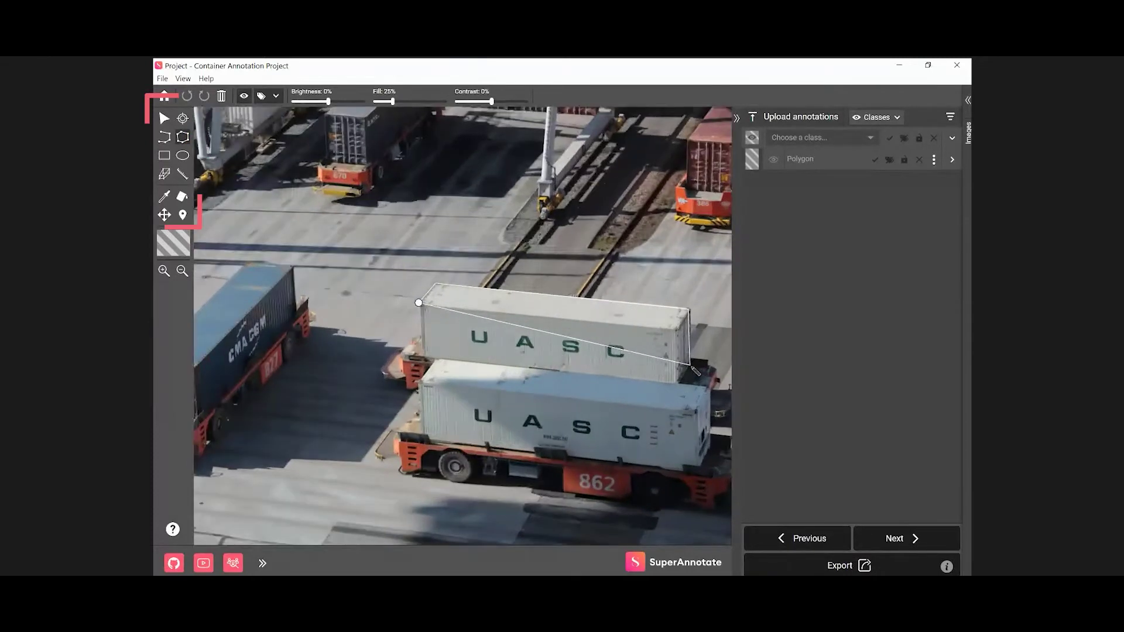
{"action": "left_click", "coordinate": [680, 384]}
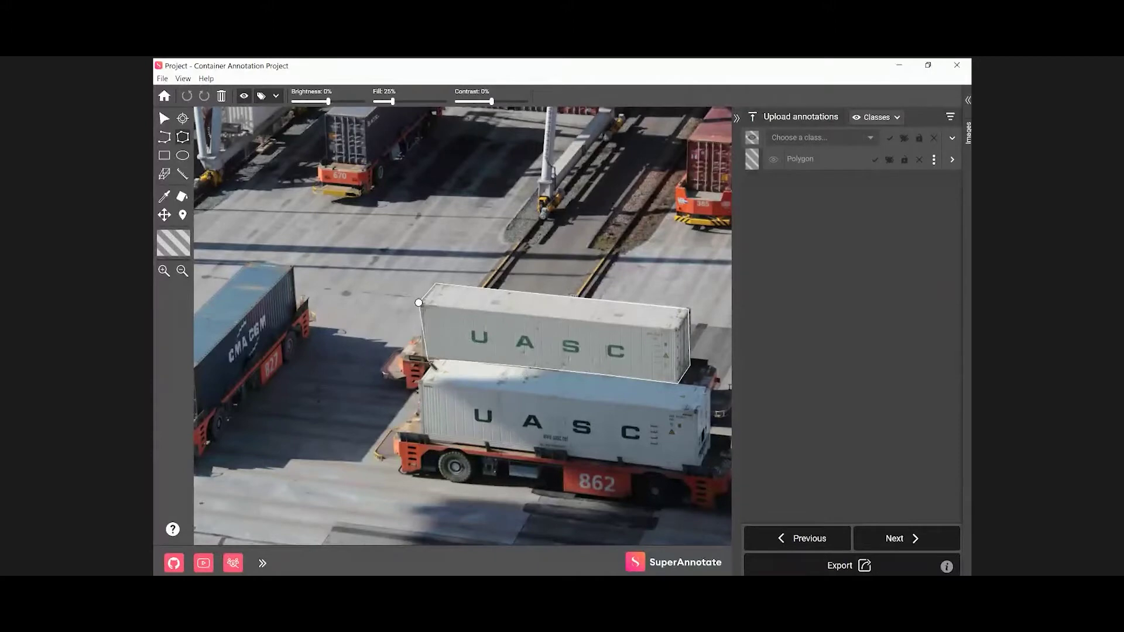
{"action": "left_click", "coordinate": [424, 359]}
{"action": "left_click", "coordinate": [419, 304]}
Select the finished container polygon and straighten its right edge
{"action": "left_click", "coordinate": [438, 295]}
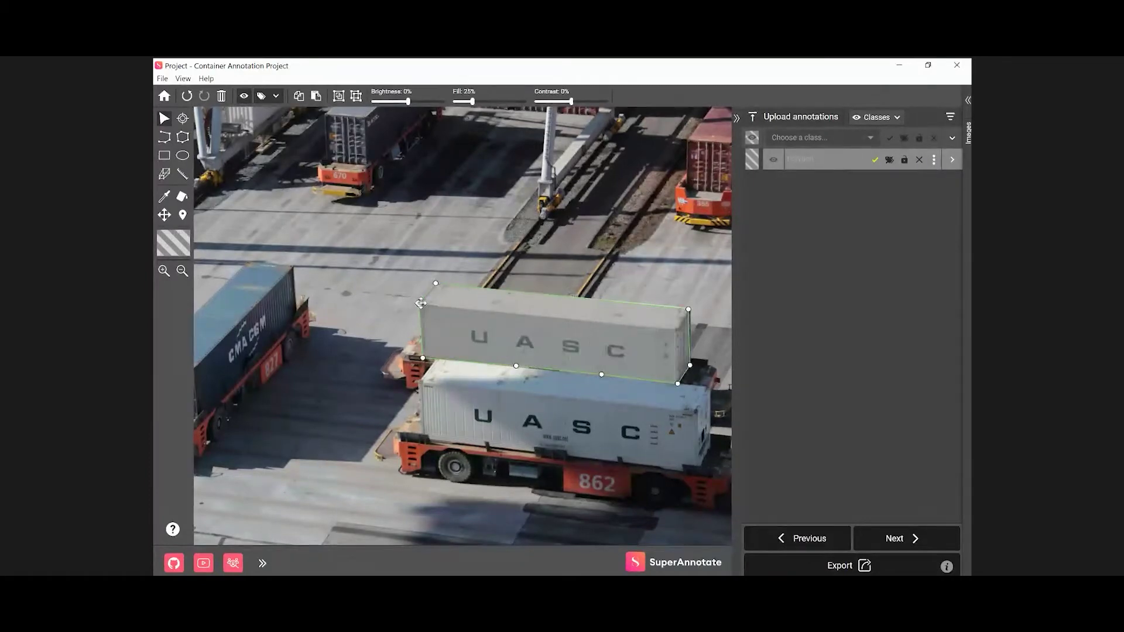
{"action": "scroll", "coordinate": [421, 303], "scroll_direction": "up", "scroll_amount": 2}
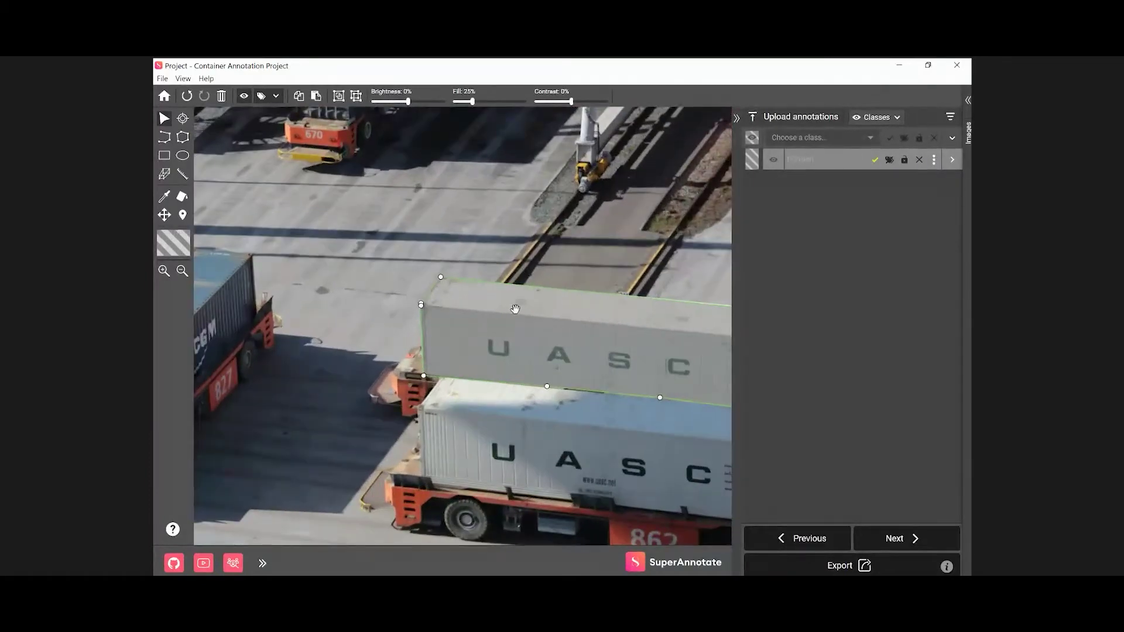
{"action": "scroll", "coordinate": [516, 309], "scroll_direction": "down", "scroll_amount": 2}
{"action": "left_click_drag", "start_coordinate": [702, 312], "coordinate": [705, 309]}
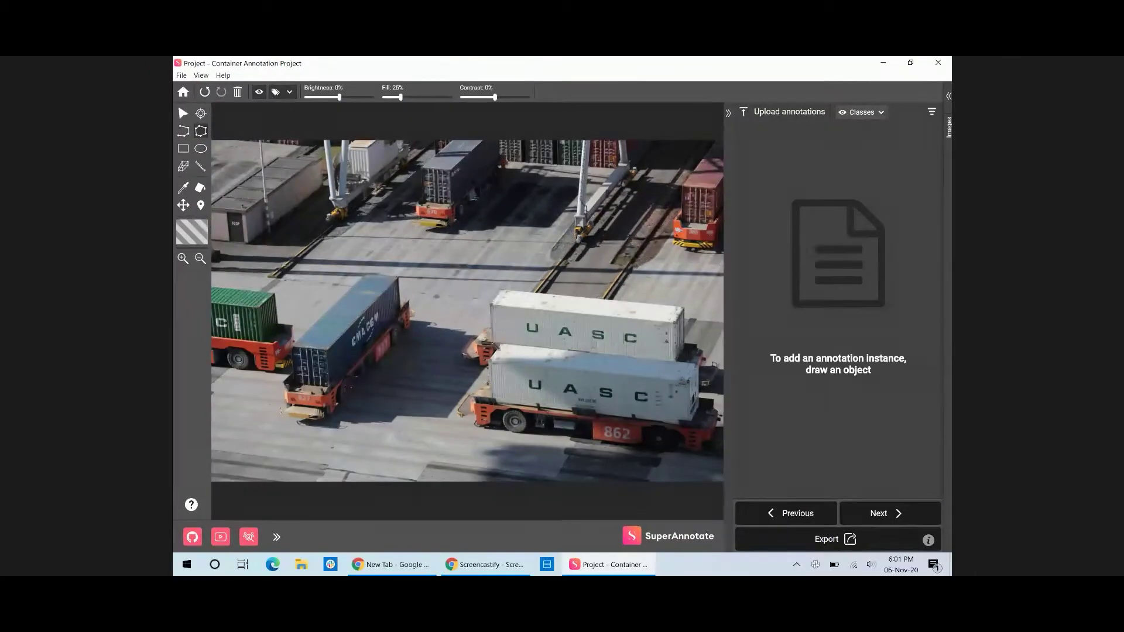
Redraw a closed polygon around the upper container's corners
{"action": "left_click", "coordinate": [491, 341]}
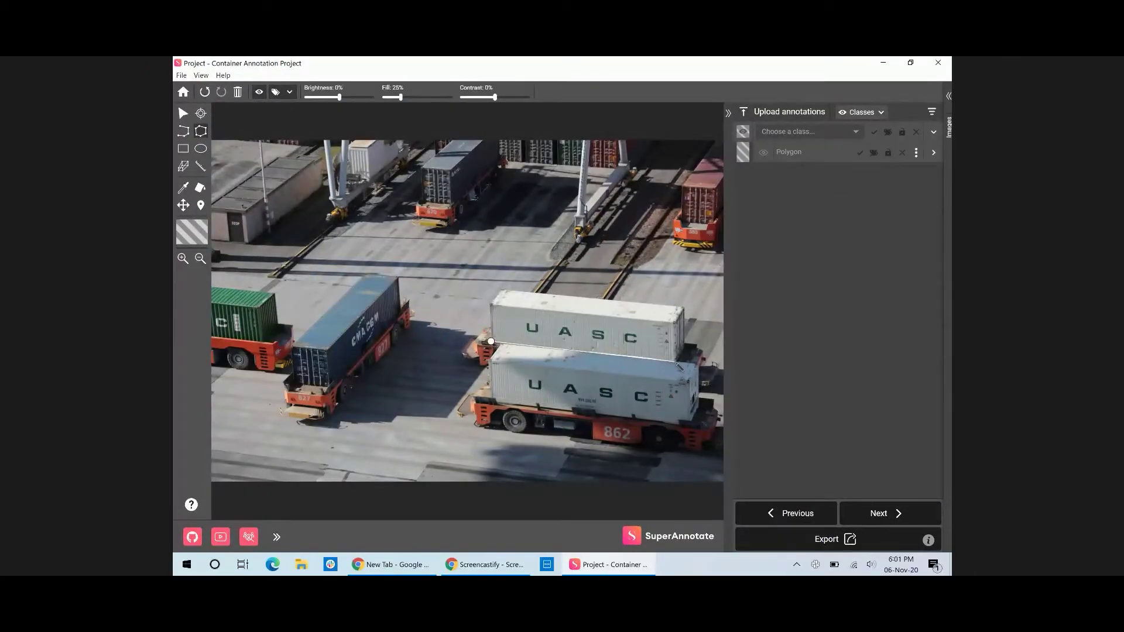
{"action": "left_click", "coordinate": [678, 362]}
{"action": "left_click", "coordinate": [685, 350]}
{"action": "left_click", "coordinate": [685, 306]}
{"action": "left_click", "coordinate": [501, 290]}
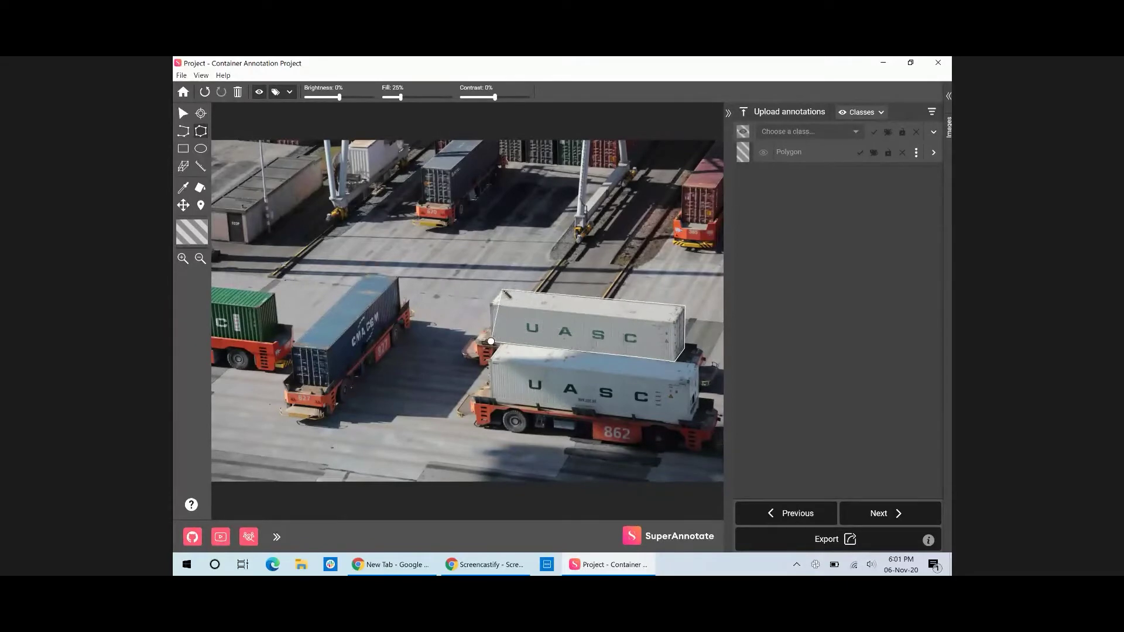
{"action": "left_click", "coordinate": [490, 342]}
Start a polygon on the lower container's top-right and right-side corners
{"action": "left_click", "coordinate": [488, 358]}
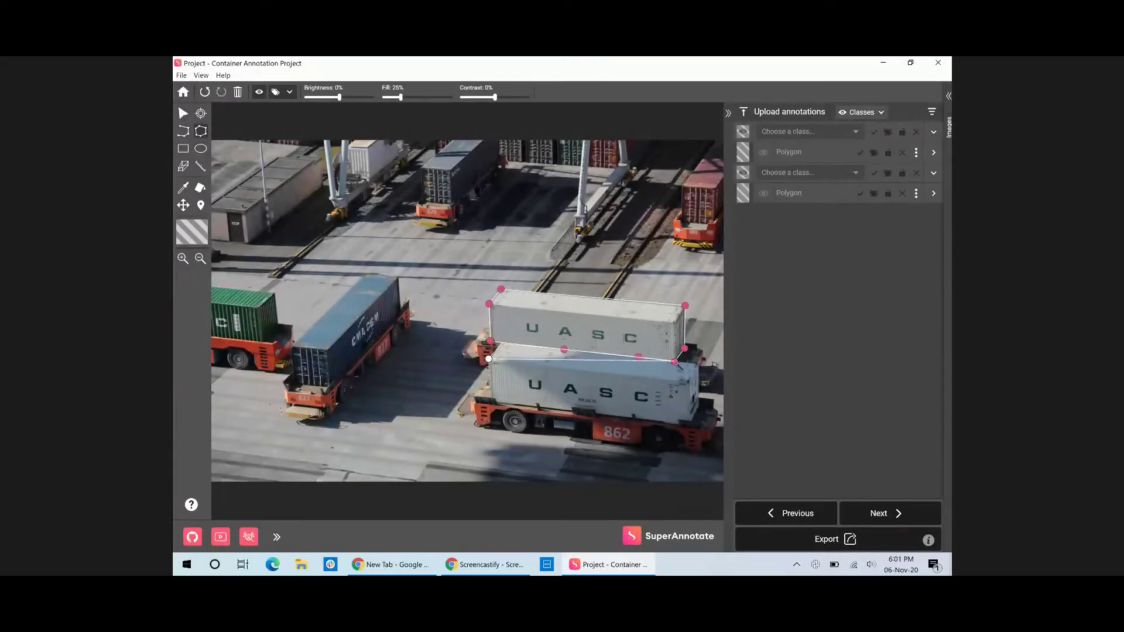
{"action": "left_click", "coordinate": [698, 363]}
{"action": "left_click", "coordinate": [699, 408]}
Close the lower container's polygon and remove the upper container's polygon
{"action": "left_click", "coordinate": [689, 423]}
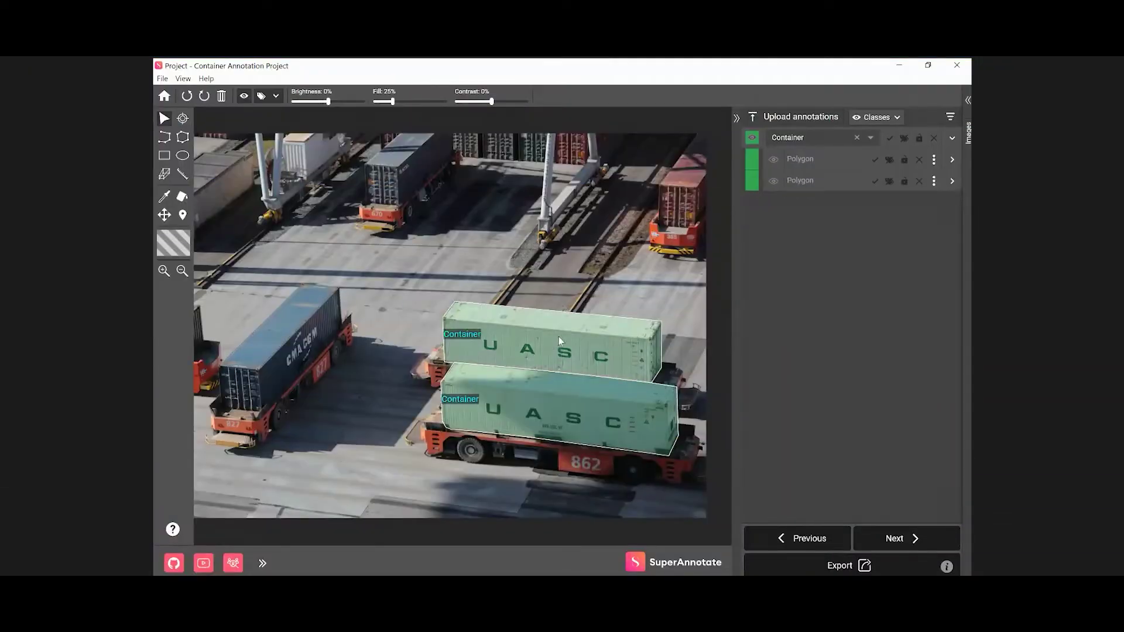
{"action": "left_click", "coordinate": [575, 343]}
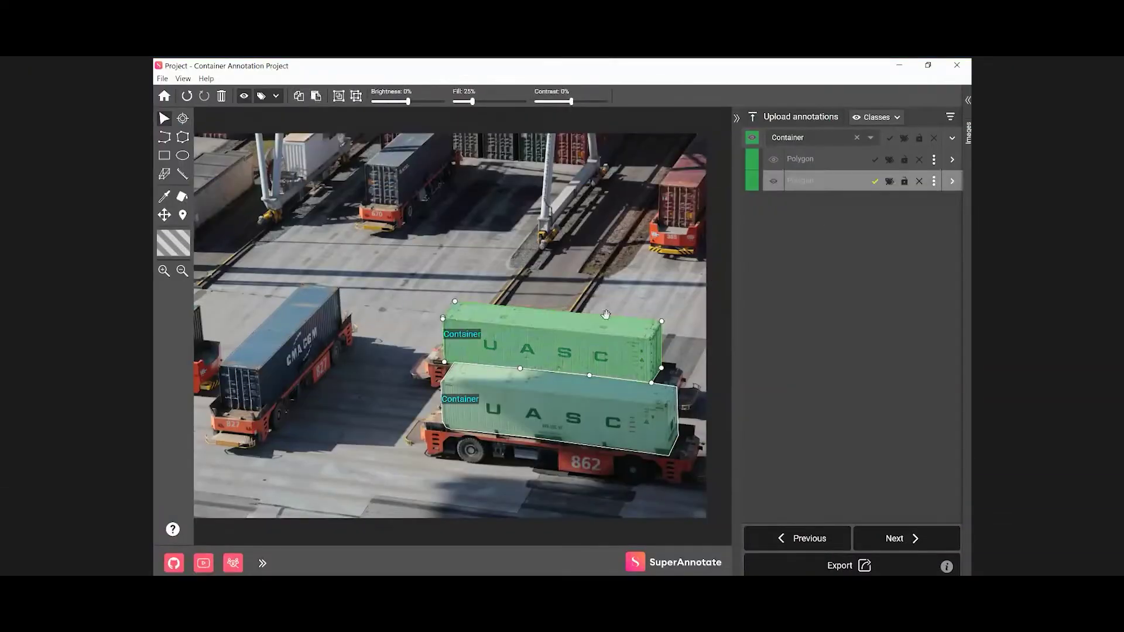
{"action": "left_click", "coordinate": [934, 183]}
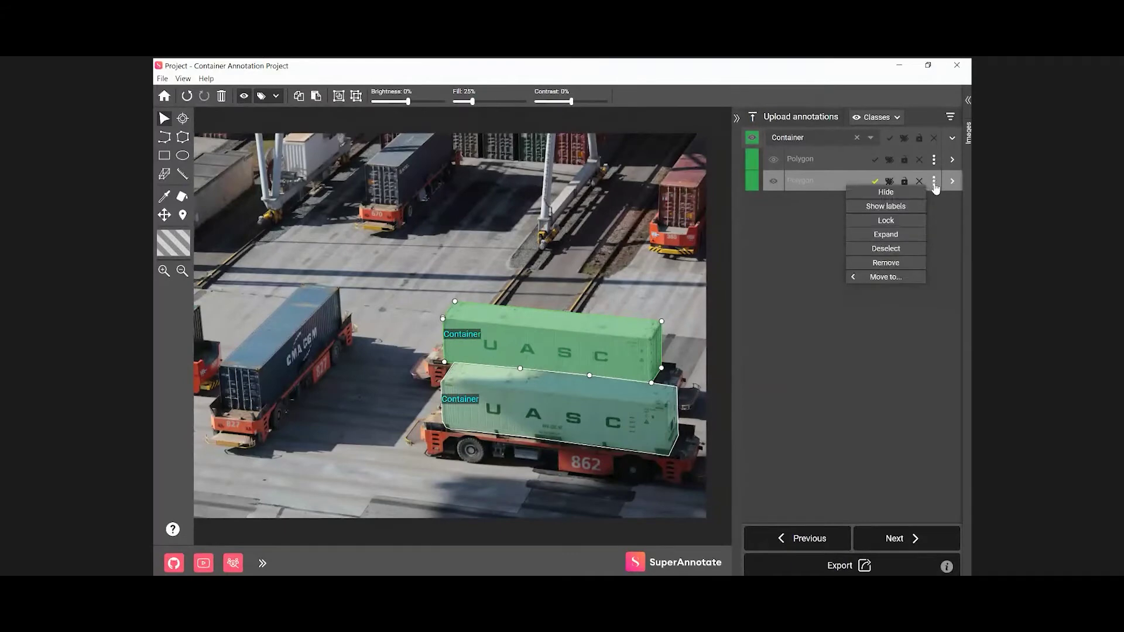
{"action": "left_click", "coordinate": [894, 265]}
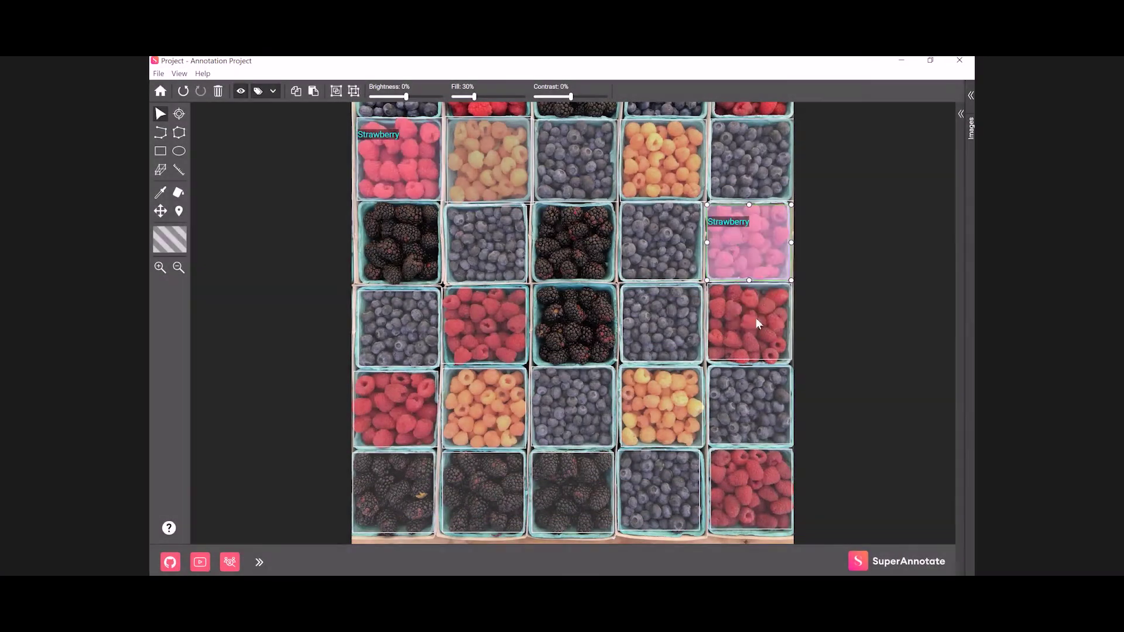
Draw four Strawberry boxes on the raspberry baskets
{"action": "left_click_drag", "start_coordinate": [709, 285], "coordinate": [792, 361]}
{"action": "left_click", "coordinate": [798, 344]}
{"action": "left_click_drag", "start_coordinate": [710, 449], "coordinate": [792, 529]}
{"action": "left_click", "coordinate": [798, 504]}
{"action": "left_click_drag", "start_coordinate": [353, 372], "coordinate": [437, 448]}
{"action": "left_click", "coordinate": [418, 436]}
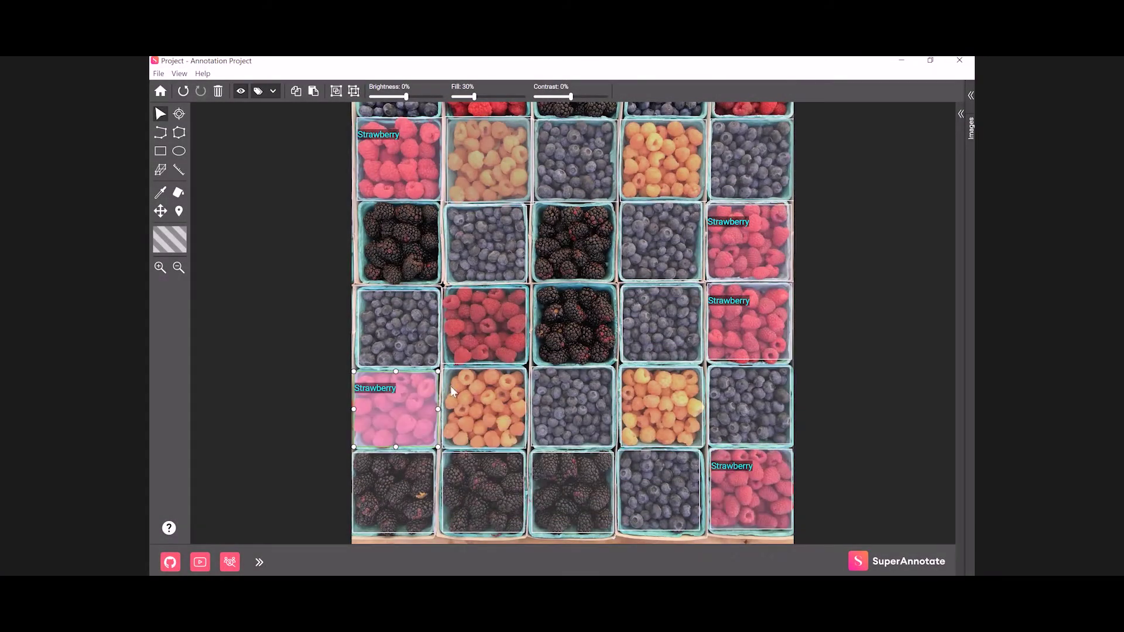
{"action": "left_click_drag", "start_coordinate": [442, 288], "coordinate": [526, 363]}
{"action": "left_click", "coordinate": [508, 352]}
Box the yellow berries at row 1, columns 2 and 4, labelling both Yellow berry
{"action": "left_click_drag", "start_coordinate": [446, 118], "coordinate": [529, 202]}
{"action": "left_click", "coordinate": [539, 213]}
{"action": "left_click_drag", "start_coordinate": [620, 119], "coordinate": [706, 202]}
{"action": "left_click", "coordinate": [962, 116]}
{"action": "left_click", "coordinate": [925, 394]}
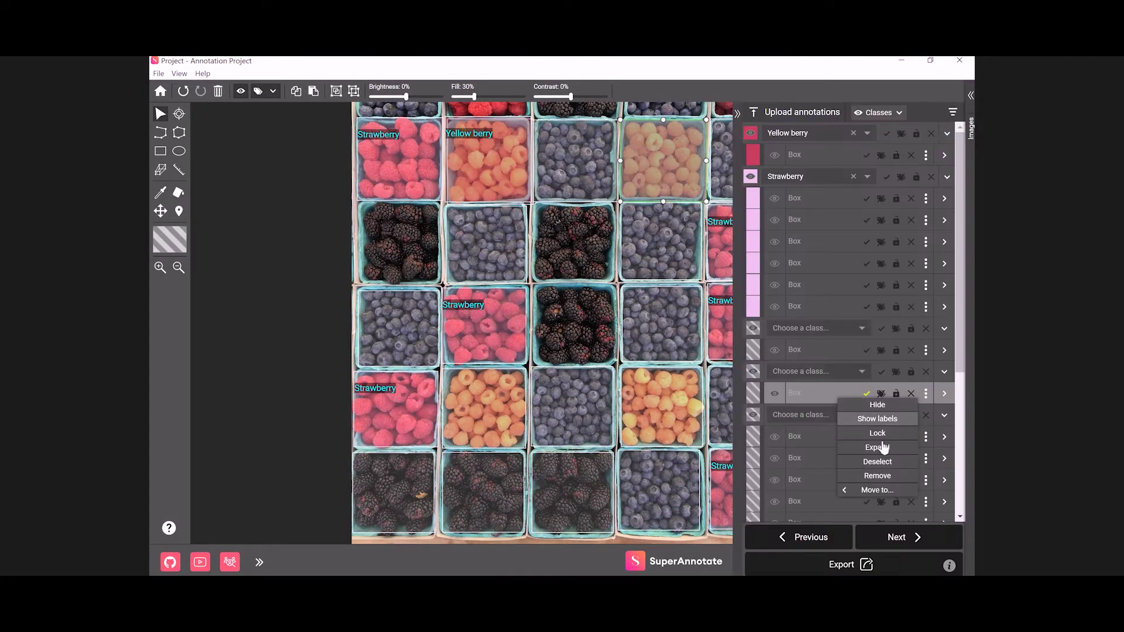
{"action": "mouse_move", "coordinate": [878, 490]}
{"action": "left_click", "coordinate": [796, 505]}
Box the yellow berries at row 4, columns 4 and 2, moving both to Yellow berry
{"action": "left_click_drag", "start_coordinate": [621, 367], "coordinate": [702, 447]}
{"action": "scroll", "coordinate": [849, 292], "scroll_direction": "down", "scroll_amount": 4}
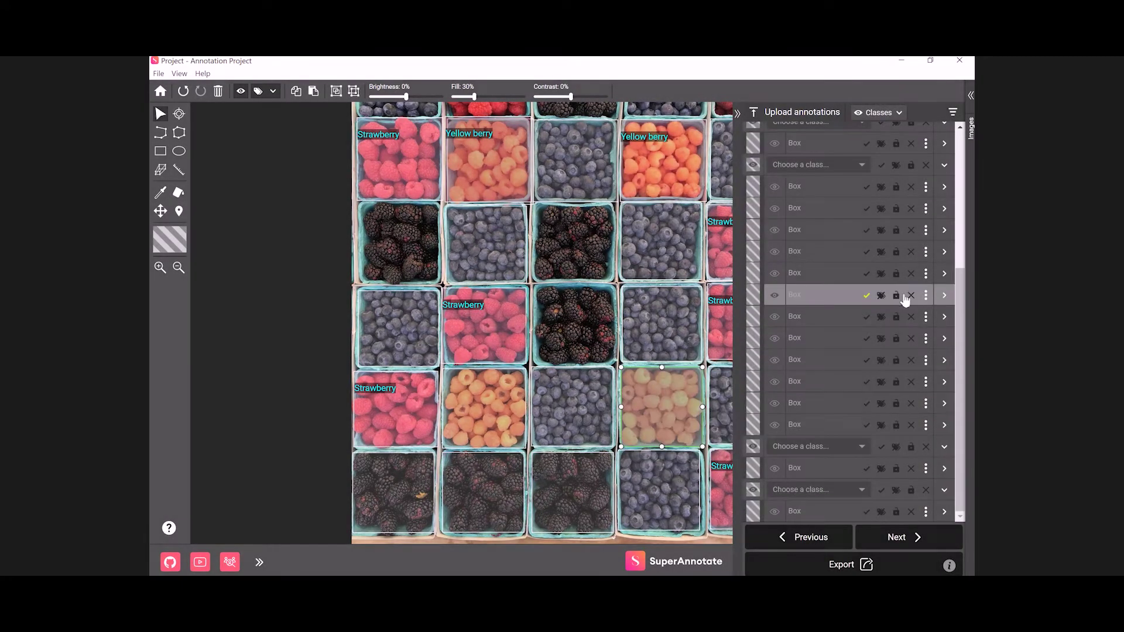
{"action": "left_click", "coordinate": [926, 295]}
{"action": "mouse_move", "coordinate": [878, 391]}
{"action": "left_click", "coordinate": [819, 404]}
{"action": "left_click_drag", "start_coordinate": [442, 369], "coordinate": [526, 448]}
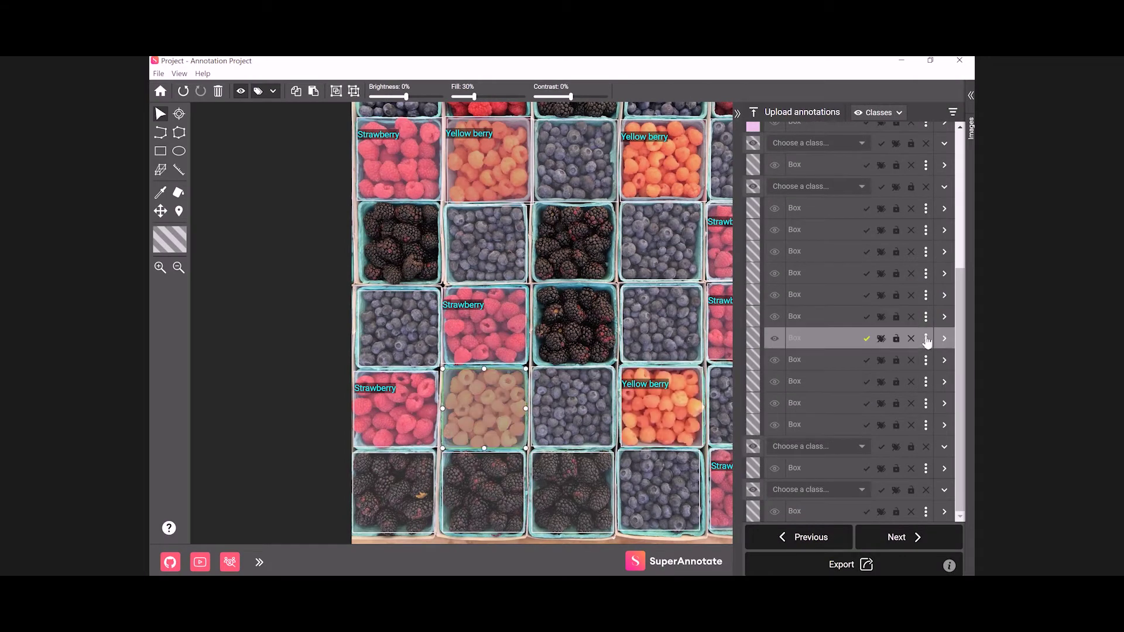
{"action": "left_click", "coordinate": [925, 339]}
{"action": "mouse_move", "coordinate": [877, 435]}
{"action": "left_click", "coordinate": [815, 450]}
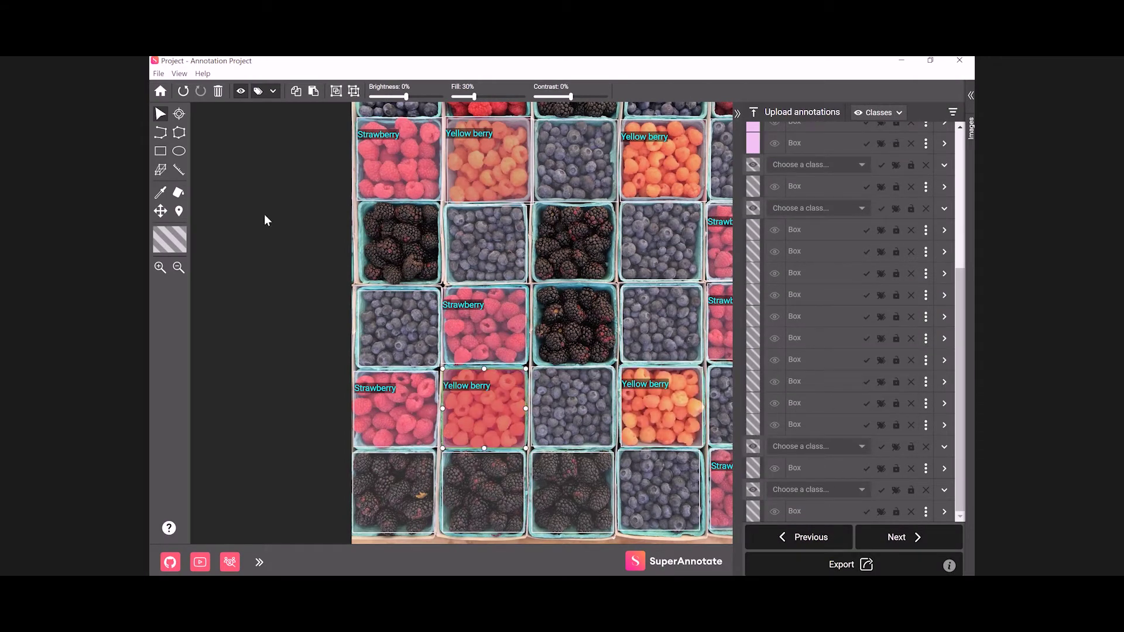
{"action": "left_click", "coordinate": [173, 245]}
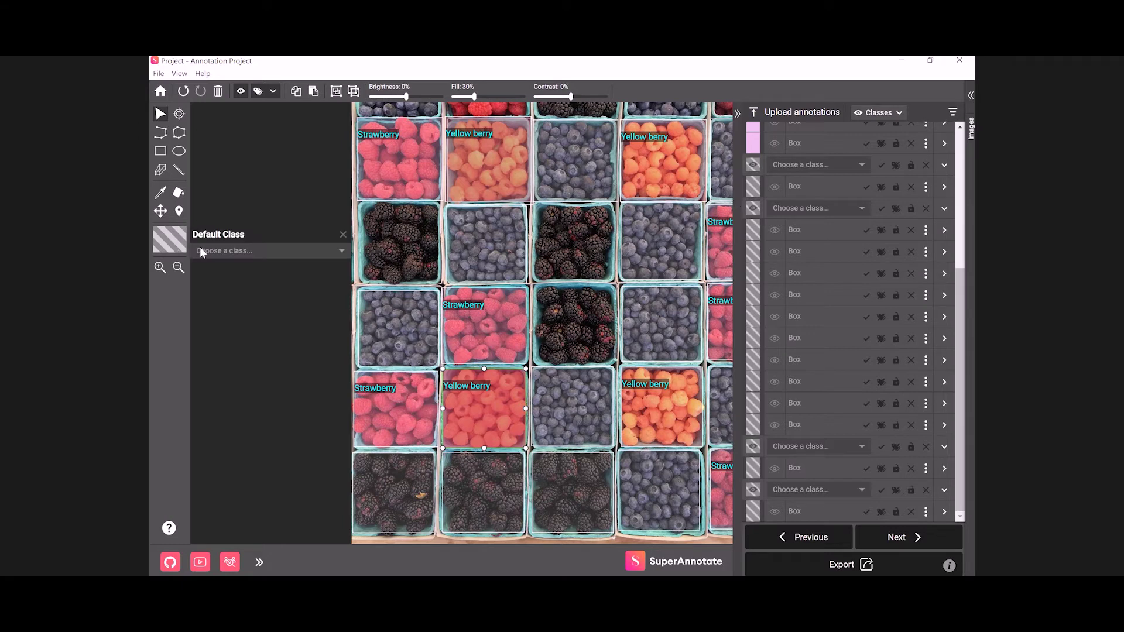
Collapse the side lists and set the default class to Blackberry
{"action": "left_click", "coordinate": [967, 95]}
{"action": "left_click", "coordinate": [850, 95]}
{"action": "left_click", "coordinate": [737, 113]}
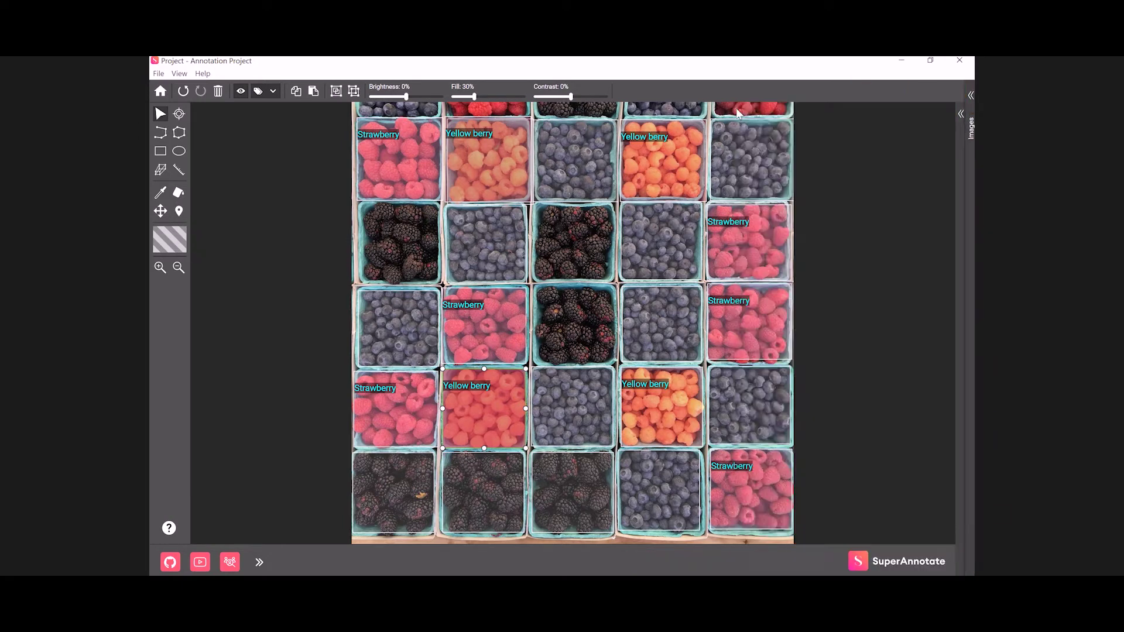
{"action": "left_click", "coordinate": [169, 240]}
{"action": "left_click", "coordinate": [220, 251]}
{"action": "left_click", "coordinate": [235, 296]}
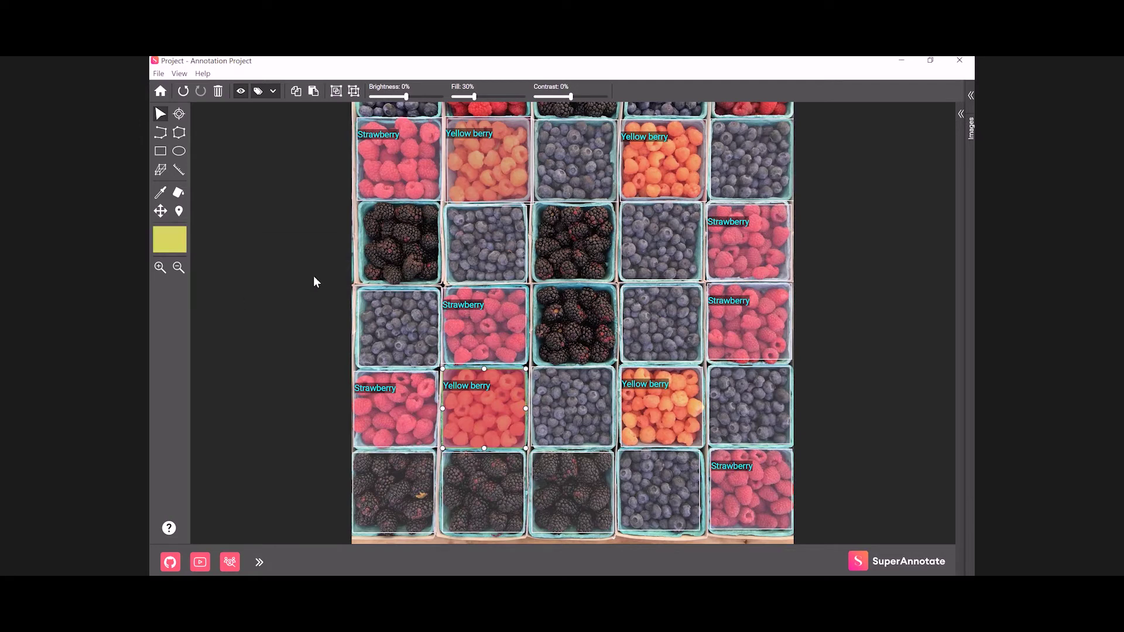
Draw boxes on the blackberry baskets at row 2 columns 1 and 3, and row 3 column 3
{"action": "left_click", "coordinate": [160, 151]}
{"action": "mouse_move", "coordinate": [360, 205]}
{"action": "left_mouse_down"}
{"action": "mouse_move", "coordinate": [435, 225]}
{"action": "mouse_move", "coordinate": [447, 291]}
{"action": "mouse_move", "coordinate": [439, 281]}
{"action": "left_mouse_up"}
{"action": "left_click", "coordinate": [160, 151]}
{"action": "left_click_drag", "start_coordinate": [534, 205], "coordinate": [614, 280]}
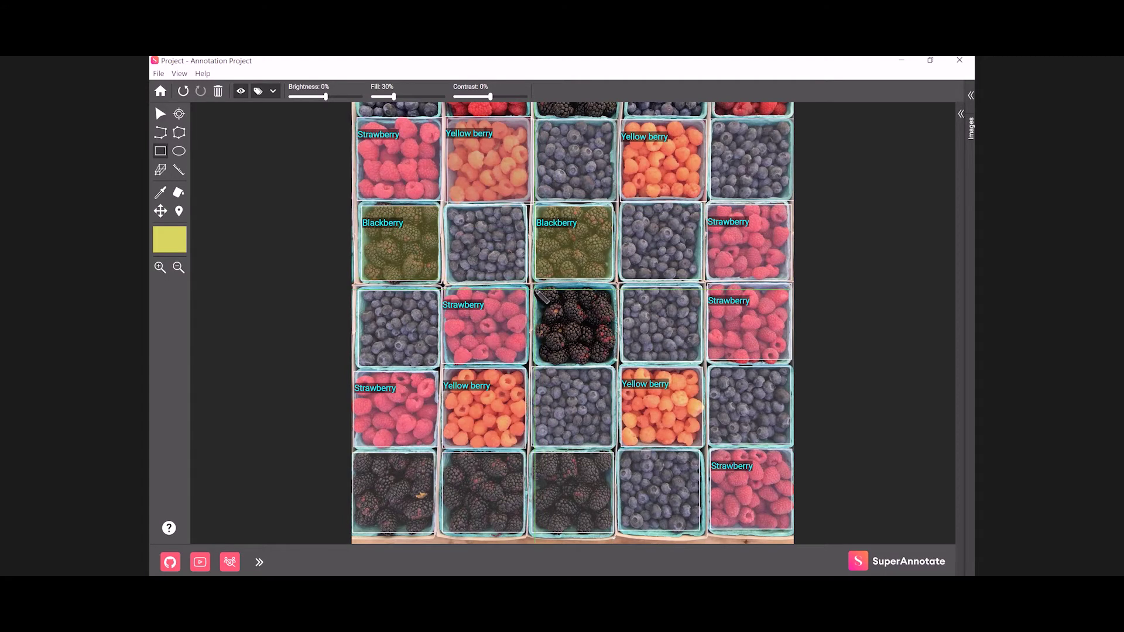
{"action": "left_click_drag", "start_coordinate": [534, 285], "coordinate": [615, 376]}
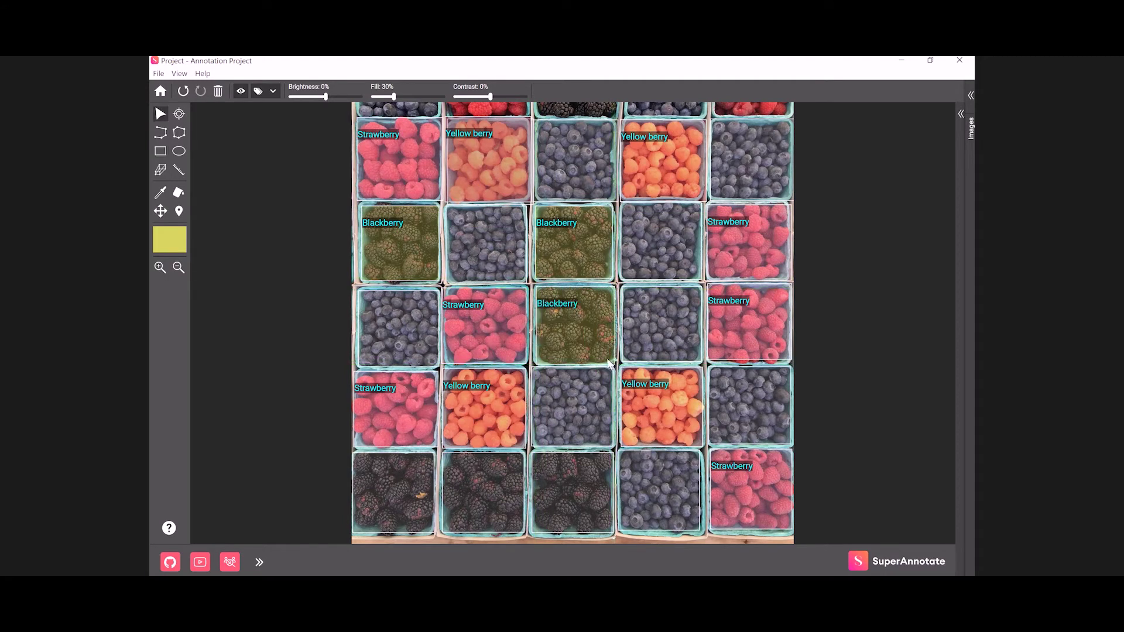
Undo the last box and choose Blackberry as the default class again
{"action": "key", "text": "ctrl+z"}
{"action": "key", "text": "ctrl+z"}
{"action": "key", "text": "ctrl+z"}
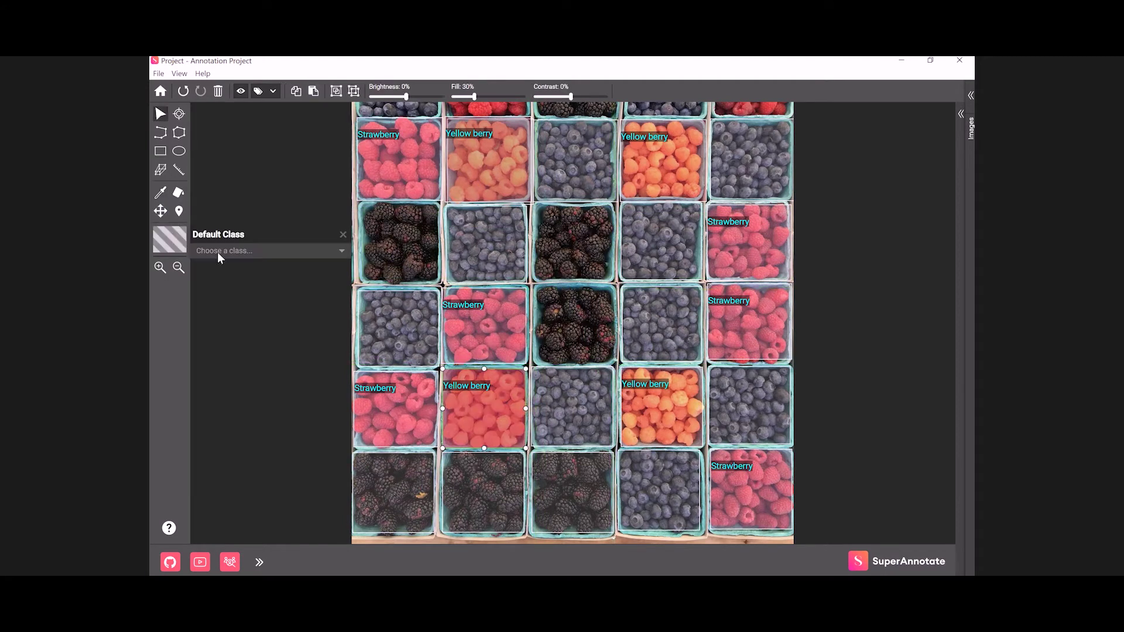
{"action": "left_click", "coordinate": [222, 251]}
{"action": "left_click", "coordinate": [228, 296]}
Redraw Blackberry boxes on row 2 columns 1 and 3, and row 3 column 3
{"action": "key", "text": "b"}
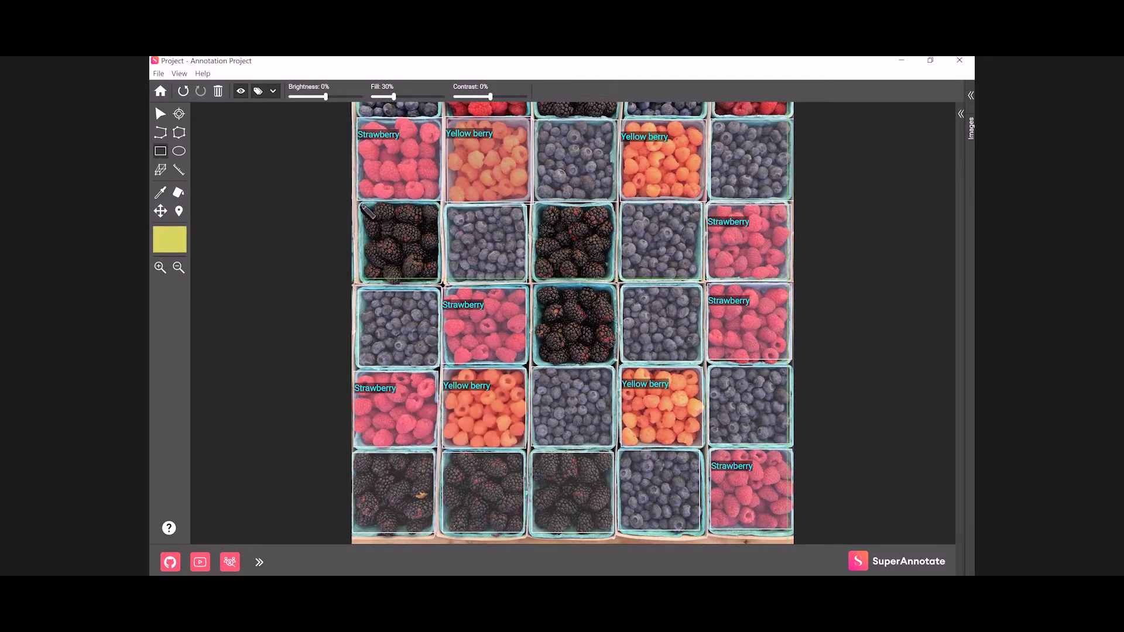
{"action": "left_click_drag", "start_coordinate": [360, 204], "coordinate": [439, 282]}
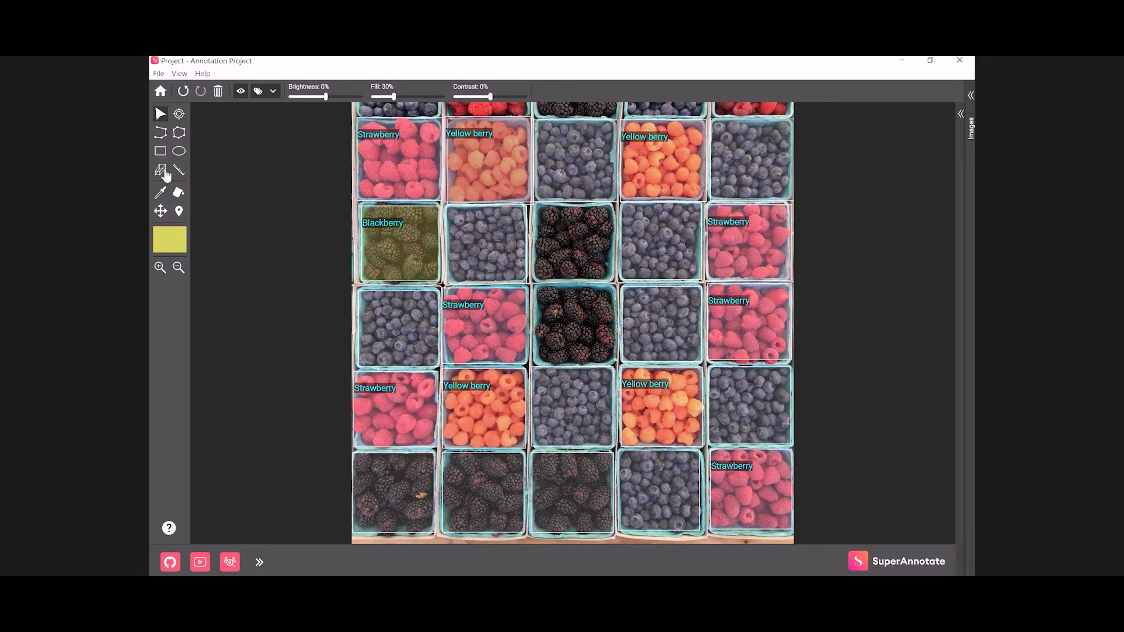
{"action": "key", "text": "b"}
{"action": "left_click_drag", "start_coordinate": [534, 206], "coordinate": [614, 282]}
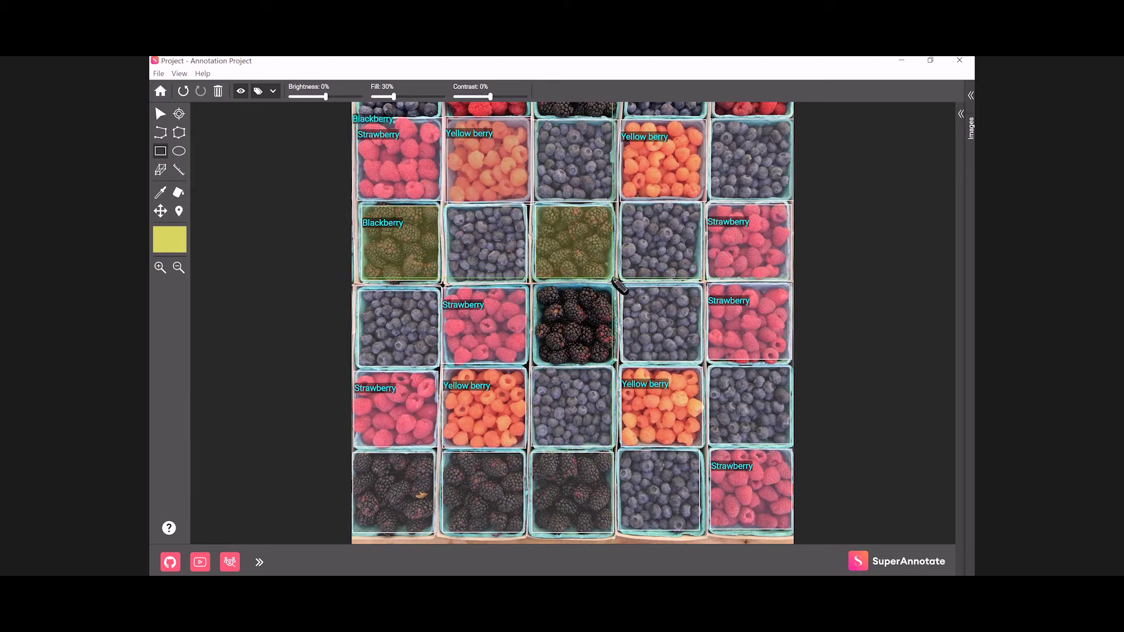
{"action": "key", "text": "b"}
{"action": "mouse_move", "coordinate": [535, 286]}
{"action": "left_mouse_down"}
{"action": "mouse_move", "coordinate": [585, 319]}
{"action": "mouse_move", "coordinate": [616, 366]}
{"action": "left_mouse_up"}
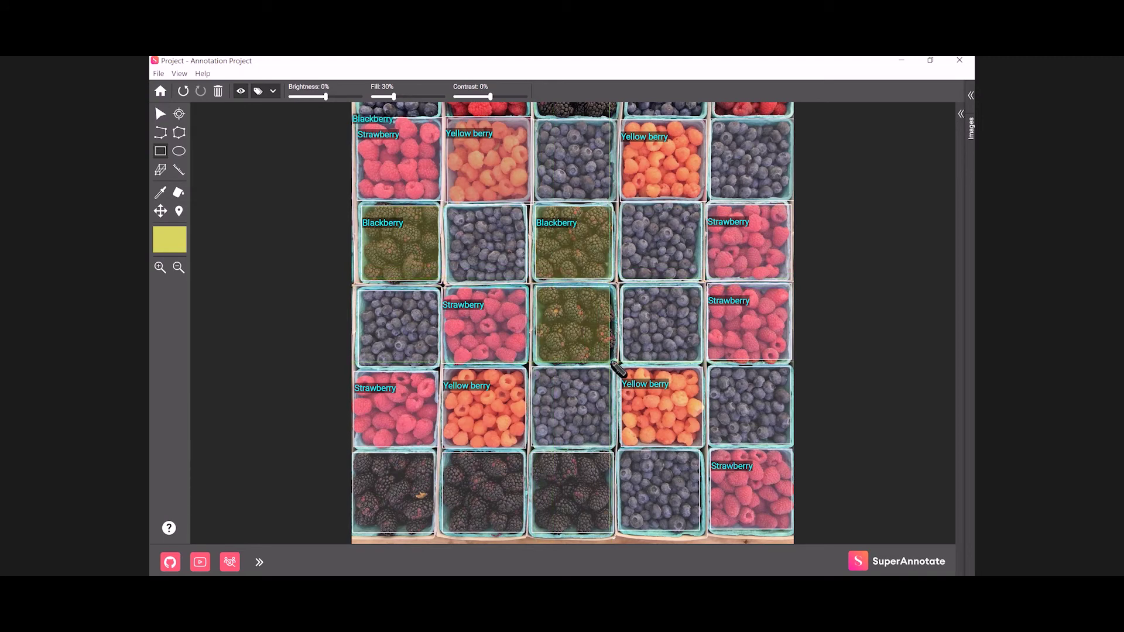
{"action": "left_click", "coordinate": [179, 192]}
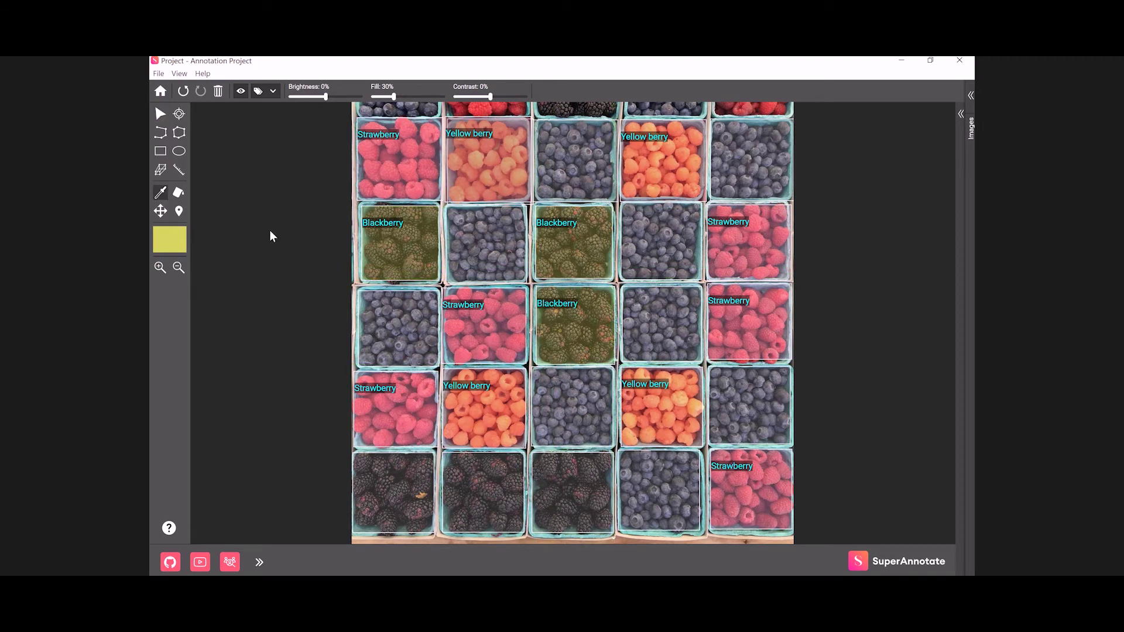
Fill the three bottom-row blackberry baskets as Blackberry
{"action": "left_click", "coordinate": [413, 482]}
{"action": "left_click", "coordinate": [477, 494]}
{"action": "left_click", "coordinate": [585, 502]}
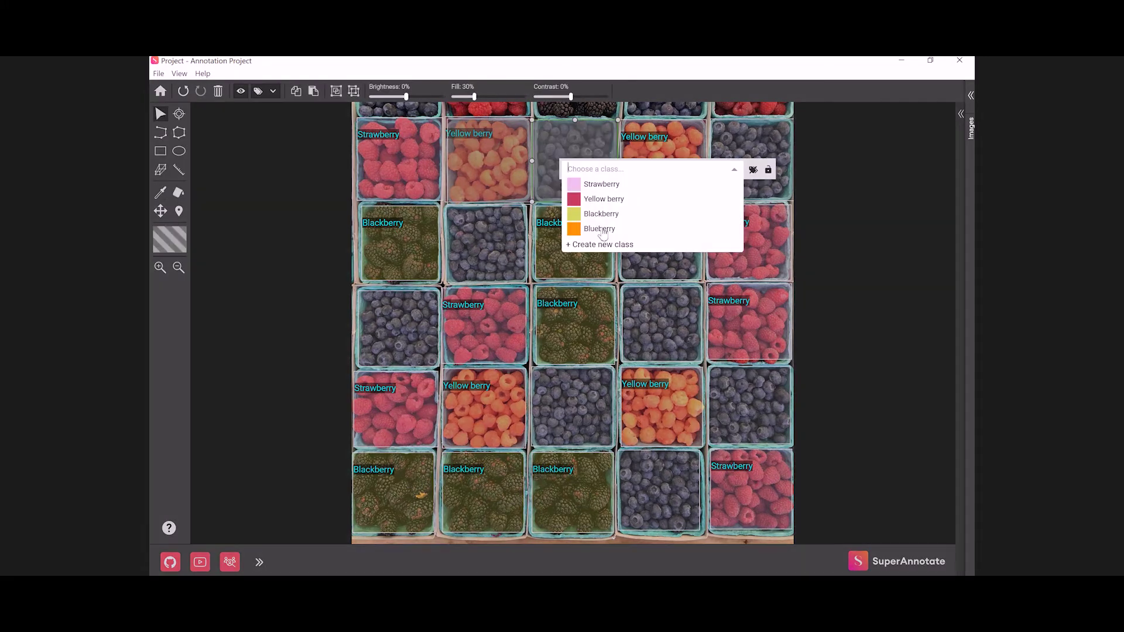
Label the top-row blueberry basket Blueberry and open its Type attribute choices
{"action": "left_click", "coordinate": [600, 229]}
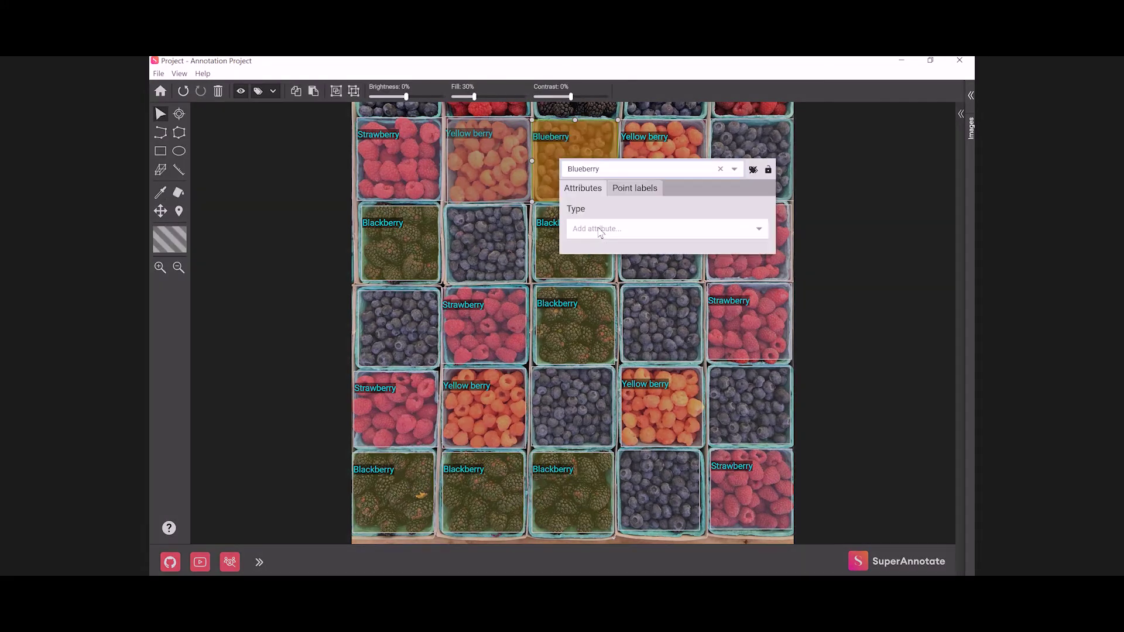
{"action": "left_click", "coordinate": [670, 232]}
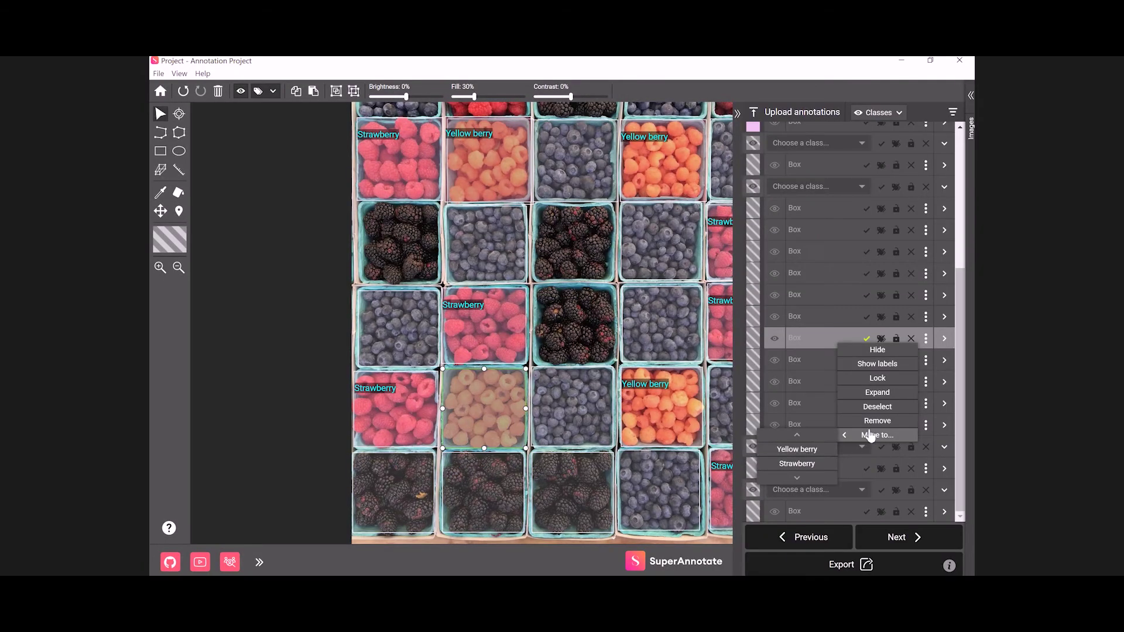
{"action": "left_click", "coordinate": [813, 446]}
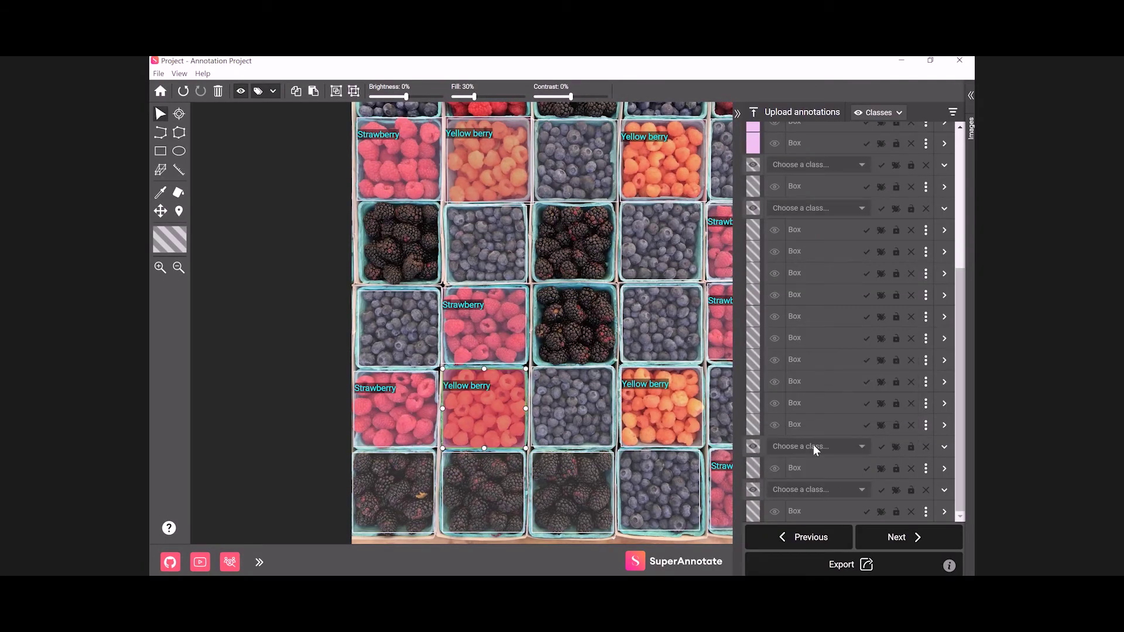
Create a new orange class named Blueberry
{"action": "left_click", "coordinate": [171, 241]}
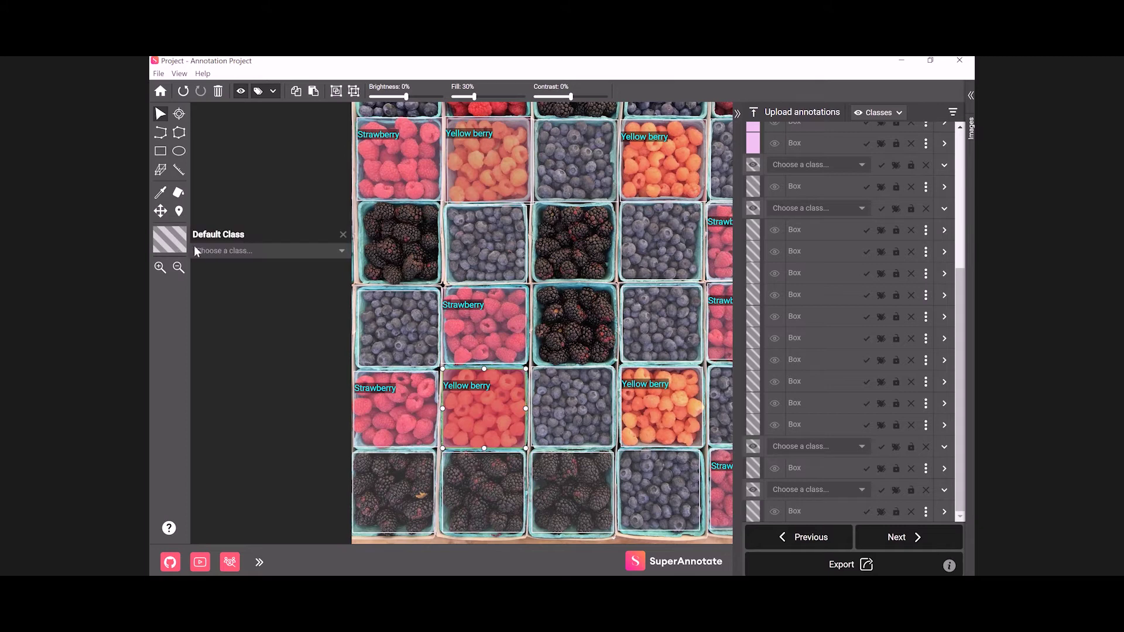
{"action": "left_click", "coordinate": [971, 95]}
{"action": "left_click", "coordinate": [858, 96]}
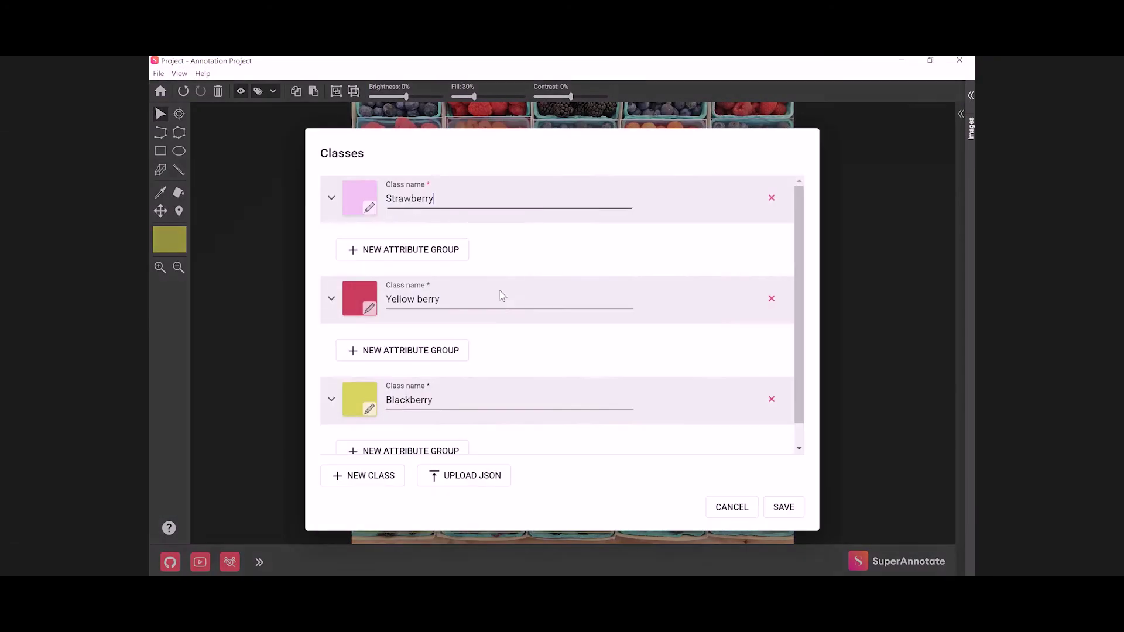
{"action": "left_click", "coordinate": [364, 475]}
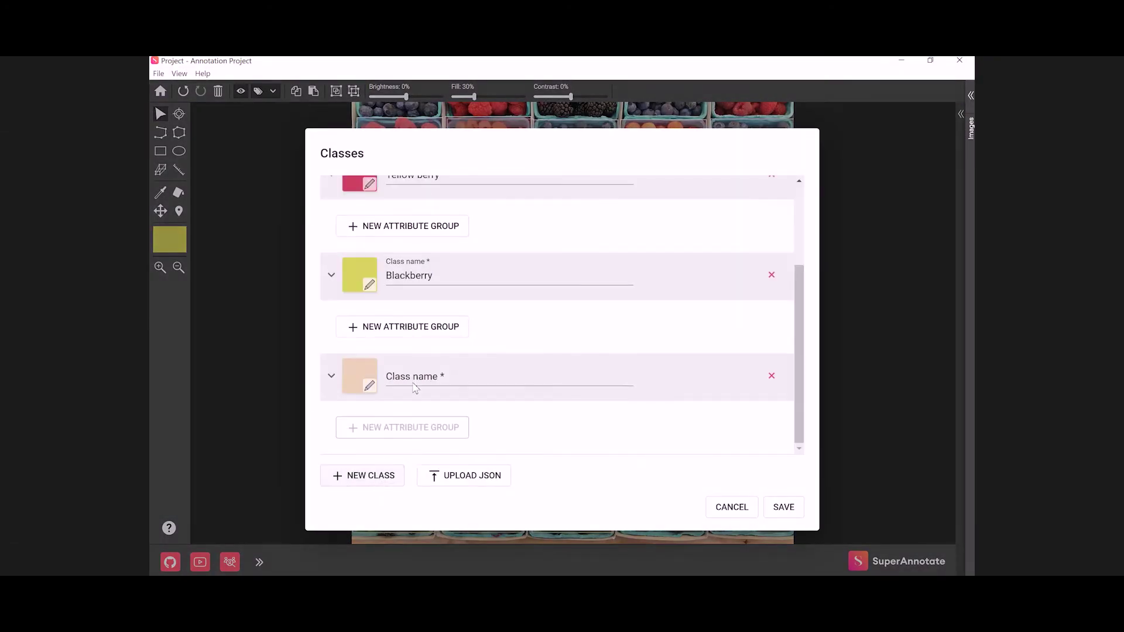
{"action": "left_click", "coordinate": [368, 386]}
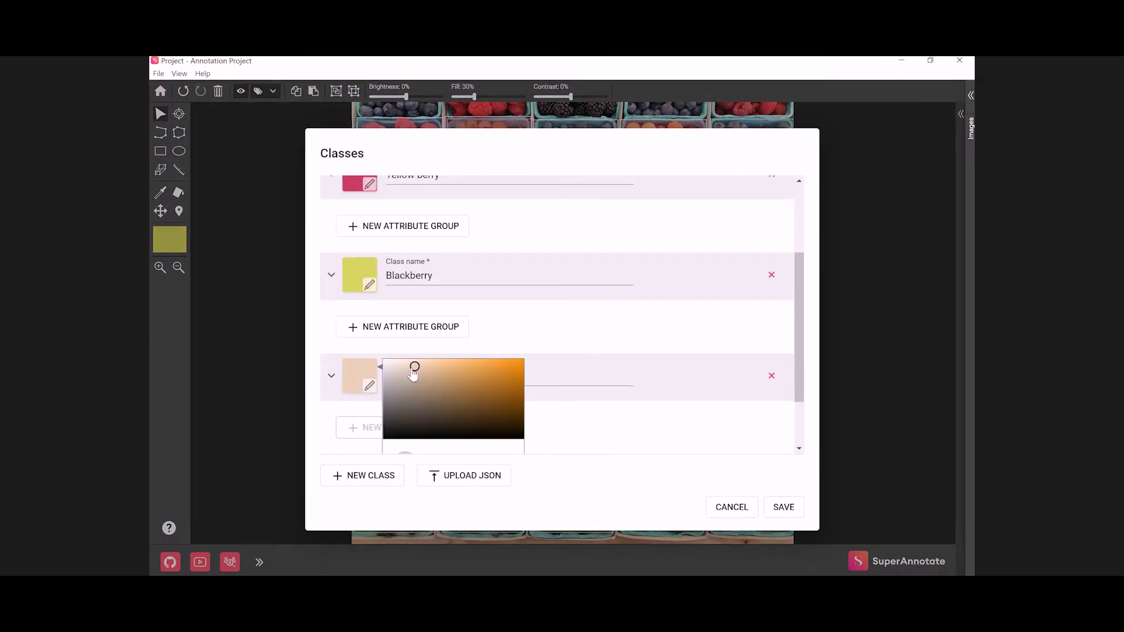
{"action": "left_click_drag", "start_coordinate": [456, 370], "coordinate": [542, 363]}
{"action": "left_click", "coordinate": [542, 375]}
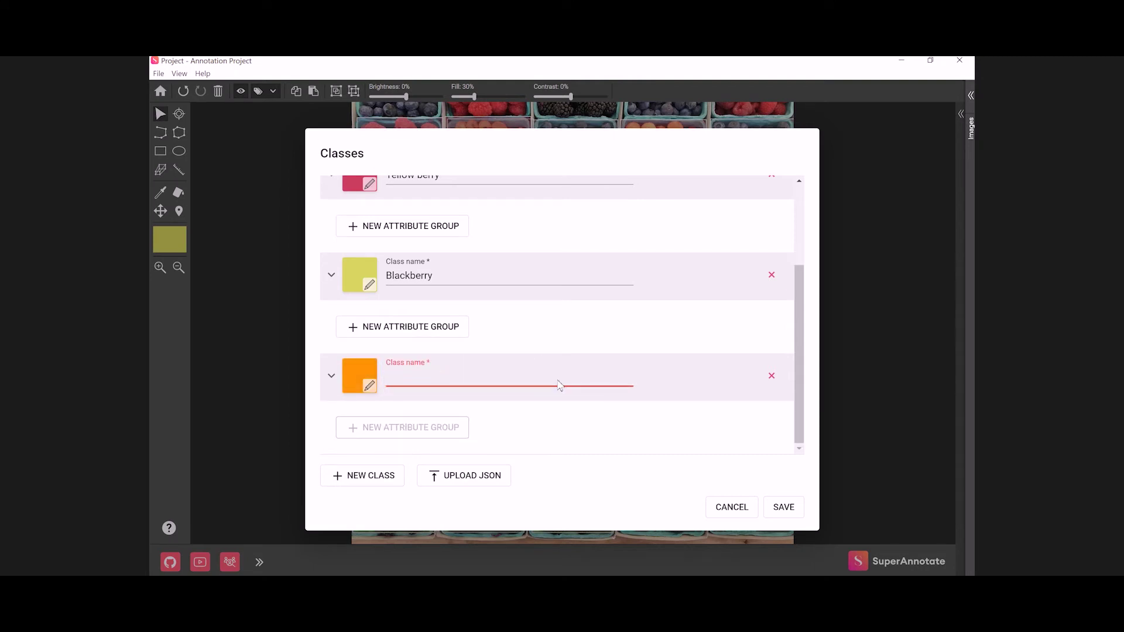
{"action": "type", "text": "Blueberry"}
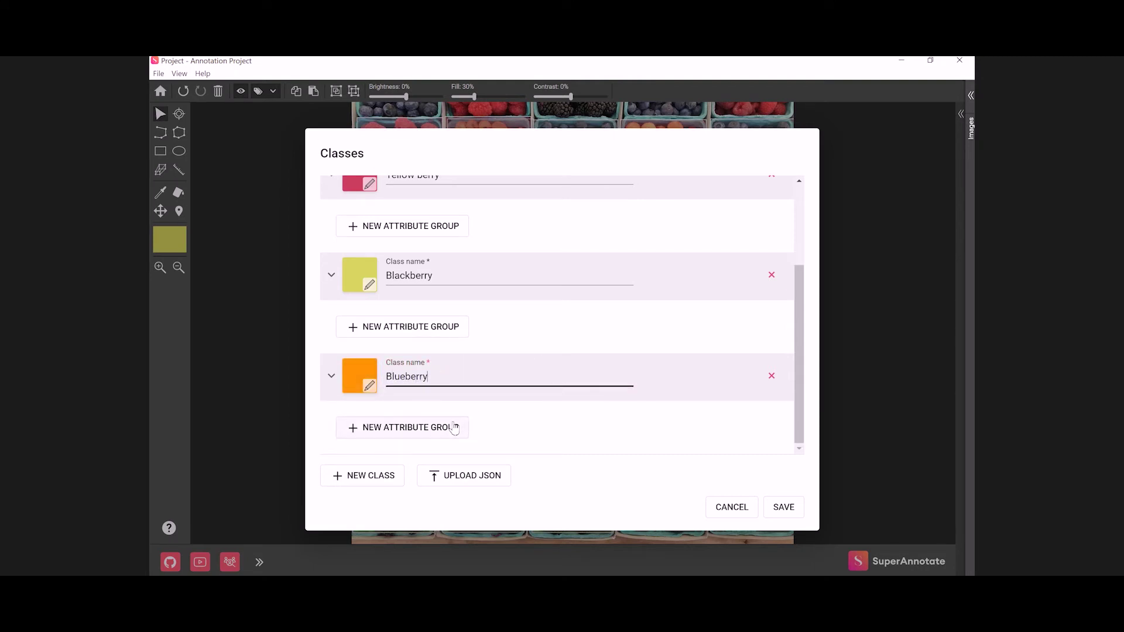
Give Blueberry a Type attribute group with Fruit and Berry, allowing multiple selection, and save
{"action": "left_click", "coordinate": [454, 428]}
{"action": "left_click", "coordinate": [443, 337]}
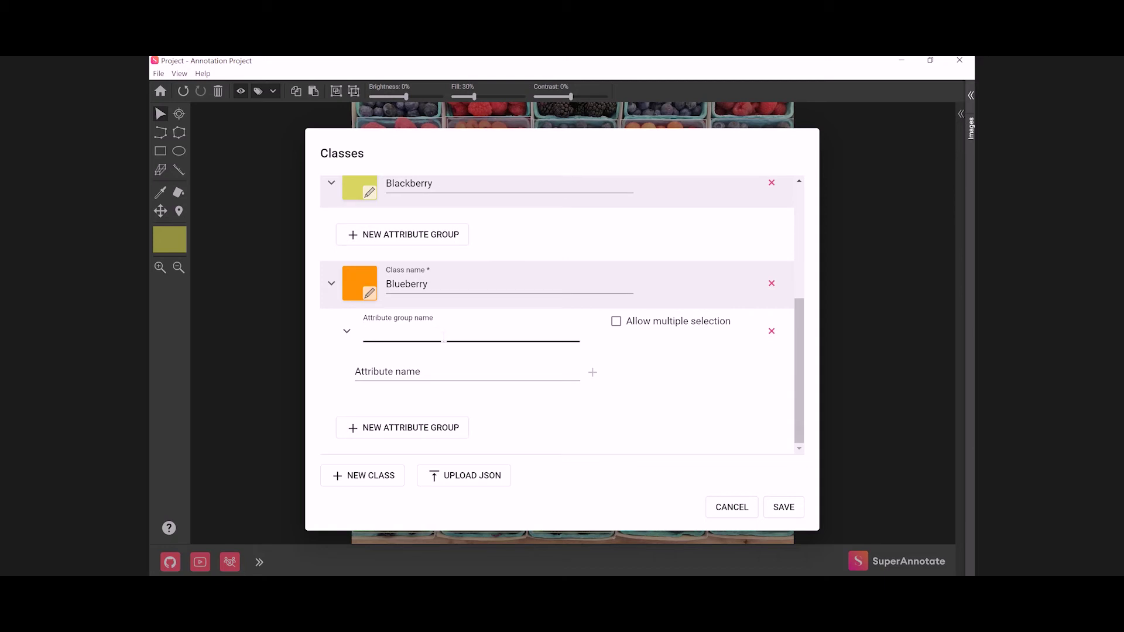
{"action": "left_click", "coordinate": [445, 373]}
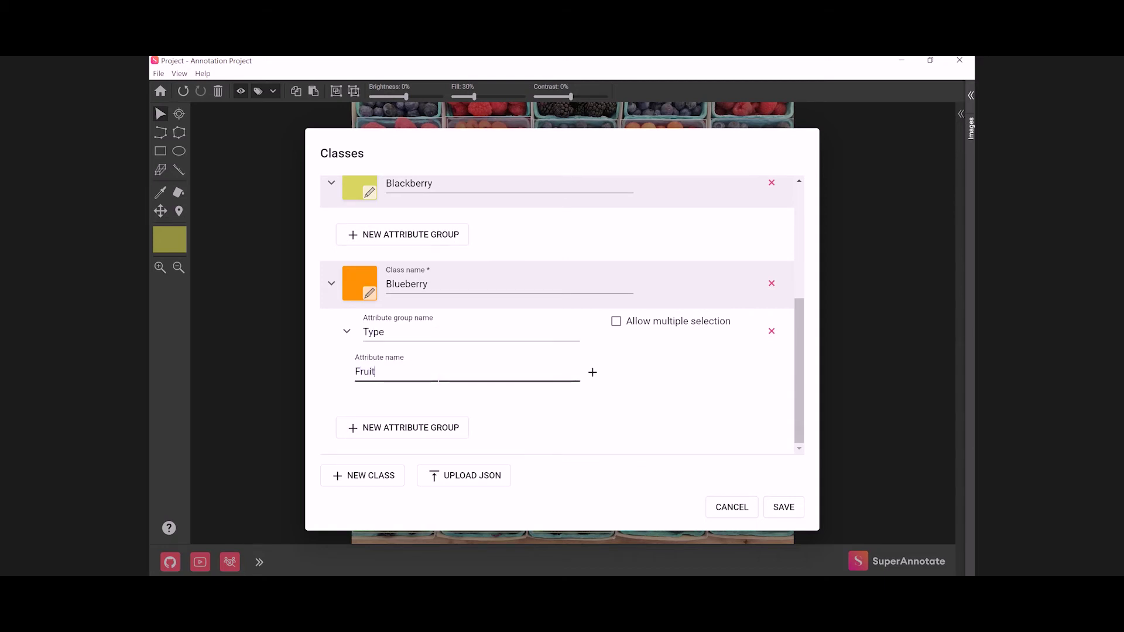
{"action": "left_click", "coordinate": [593, 372]}
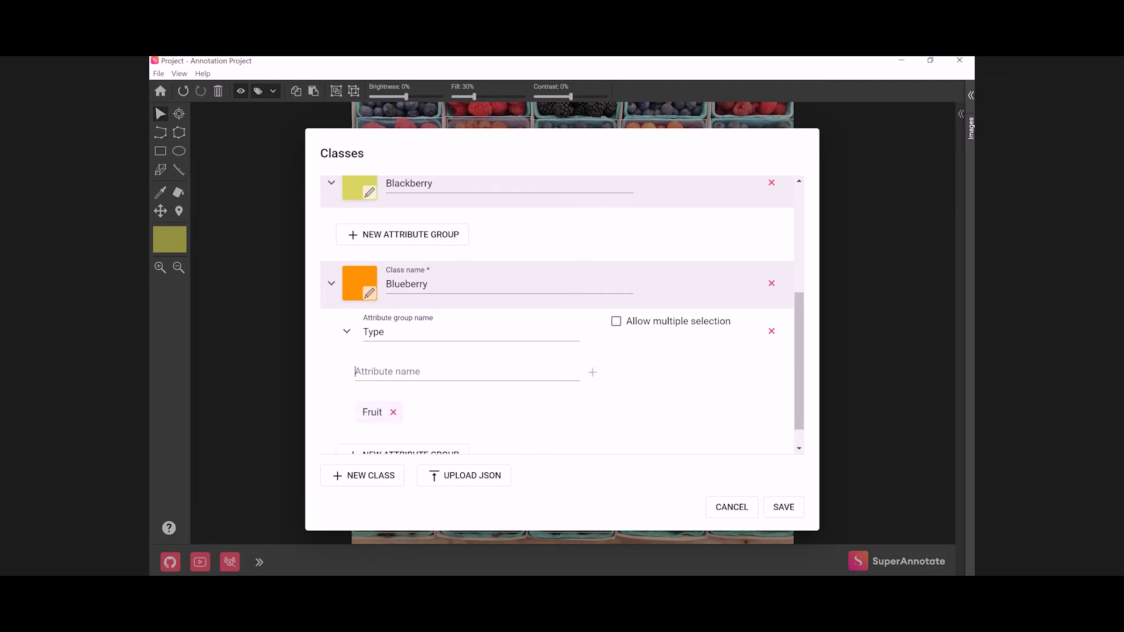
{"action": "type", "text": "Berry"}
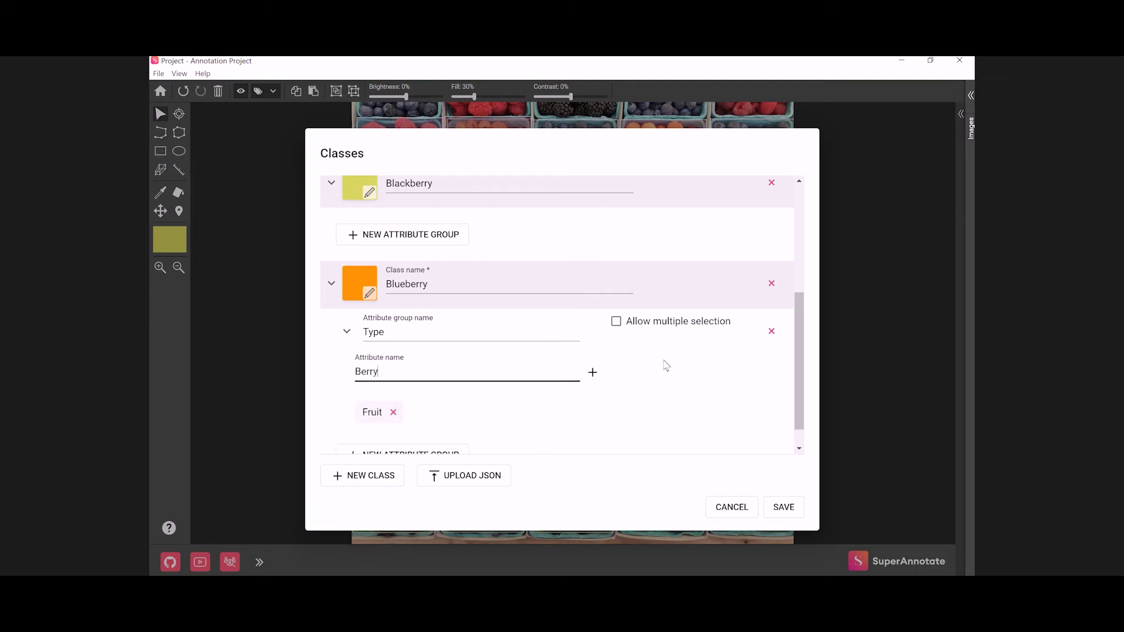
{"action": "key", "text": "Return"}
{"action": "left_click", "coordinate": [617, 323]}
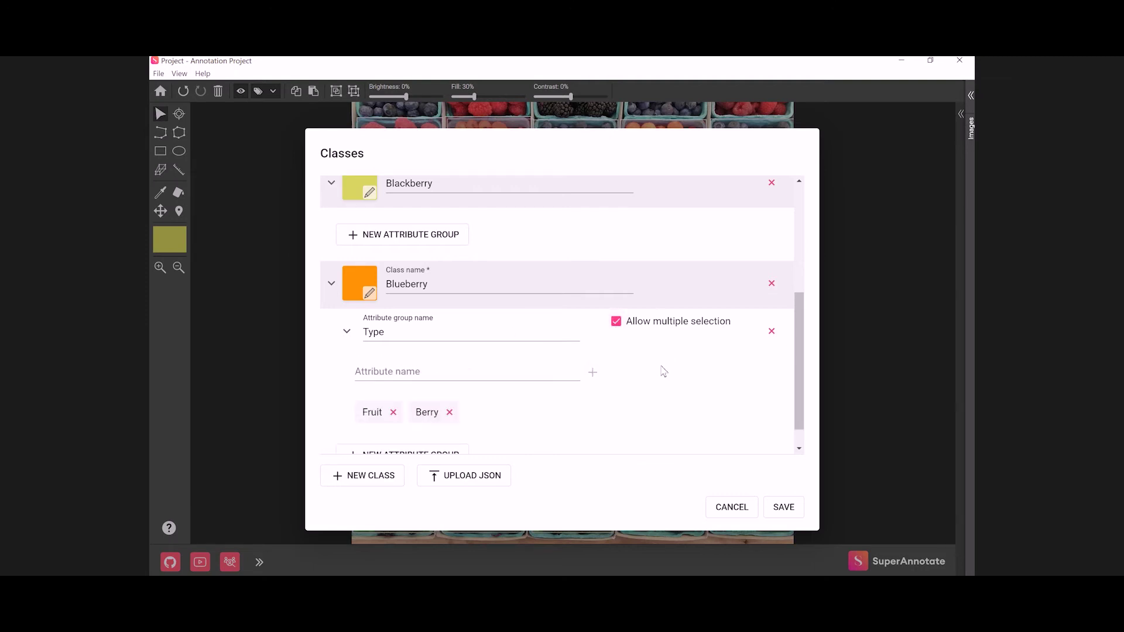
{"action": "scroll", "coordinate": [662, 371], "scroll_direction": "down", "scroll_amount": 1}
{"action": "left_click", "coordinate": [783, 507]}
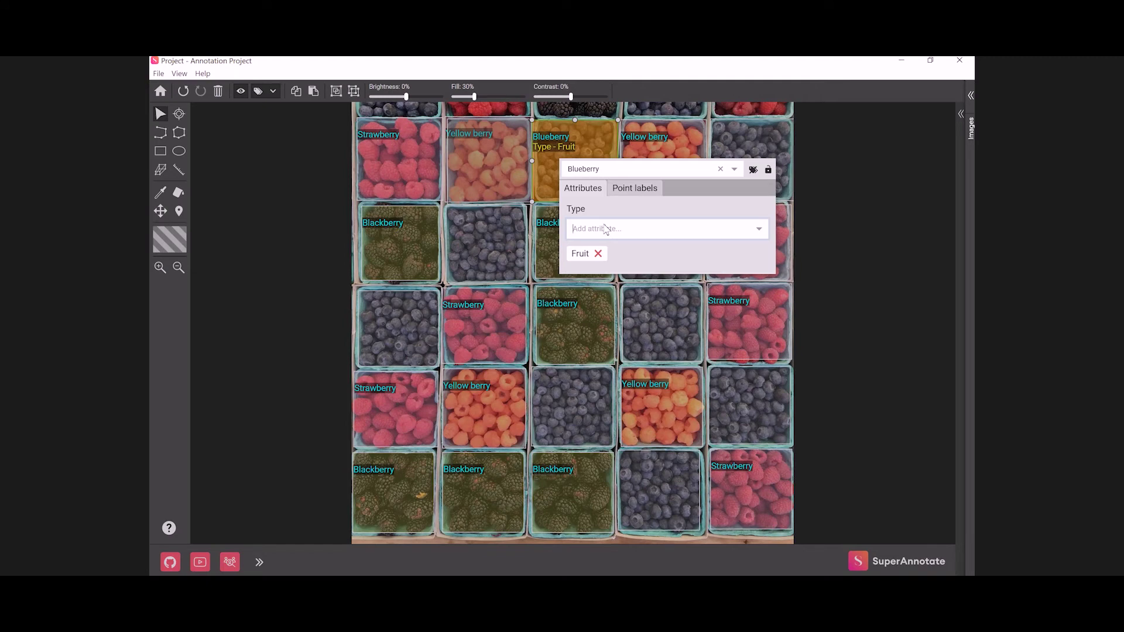
Add Berry as a second Type value on the Blueberry box and close its popup
{"action": "left_click", "coordinate": [606, 228]}
{"action": "left_click", "coordinate": [605, 247]}
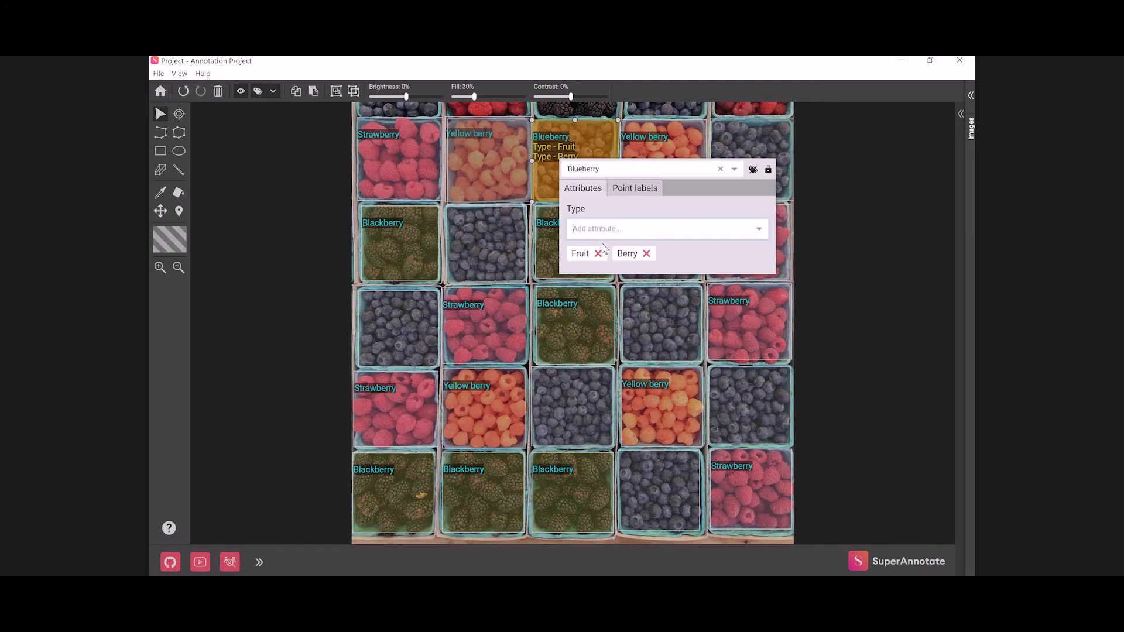
{"action": "left_click", "coordinate": [890, 250]}
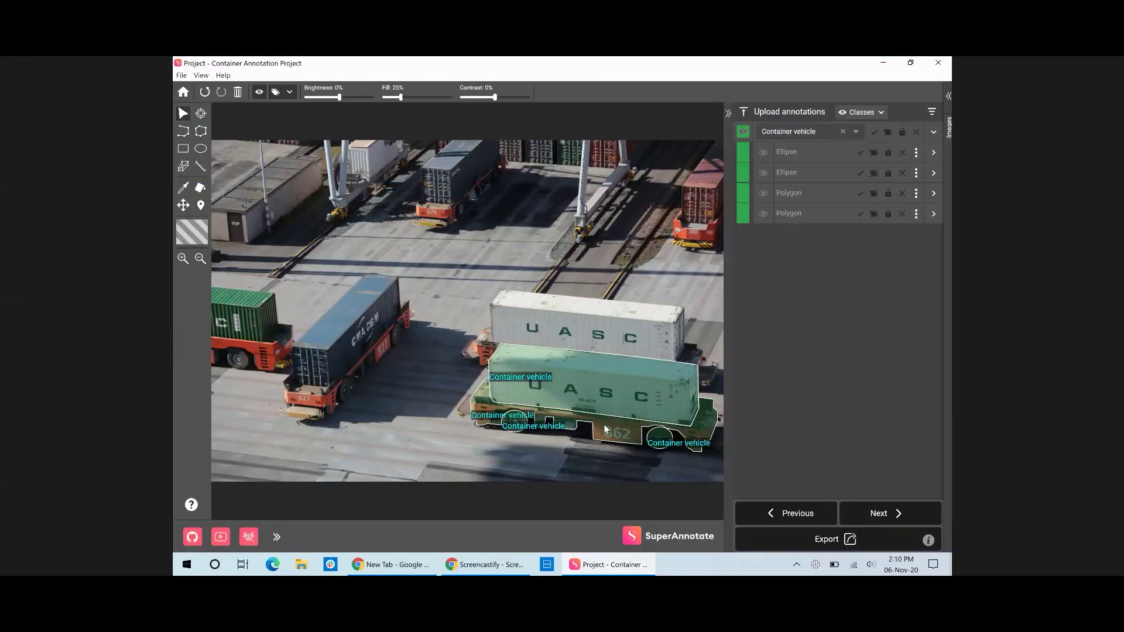
Multi-select the upper and lower container polygons and both wheel ellipses, then group them
{"action": "left_click", "coordinate": [587, 372]}
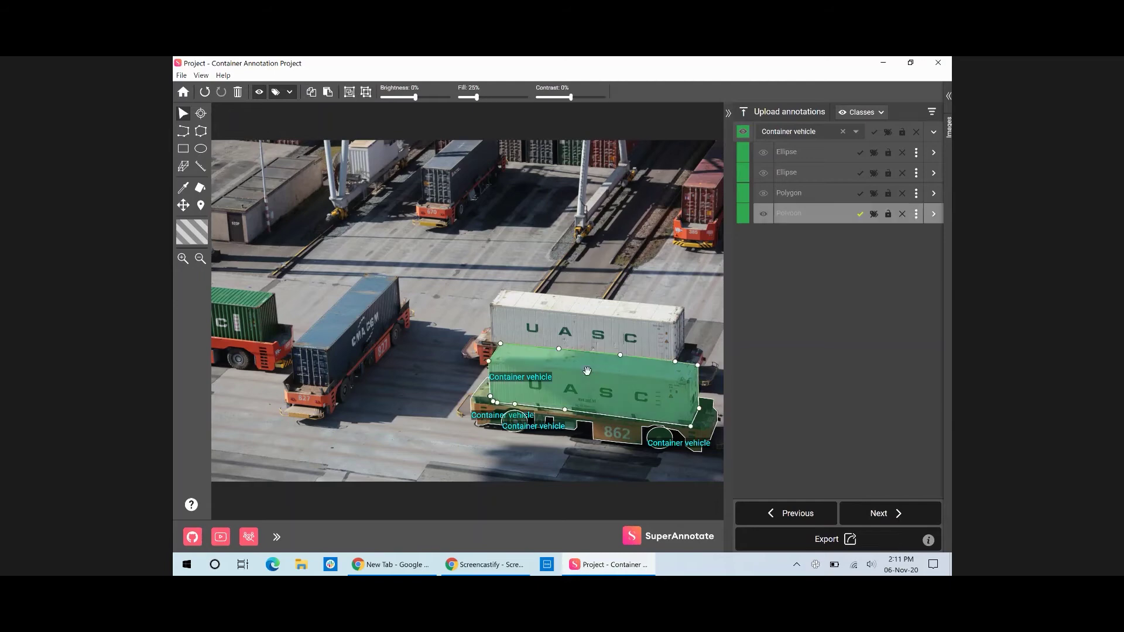
{"action": "left_click", "coordinate": [483, 408], "text": "shift"}
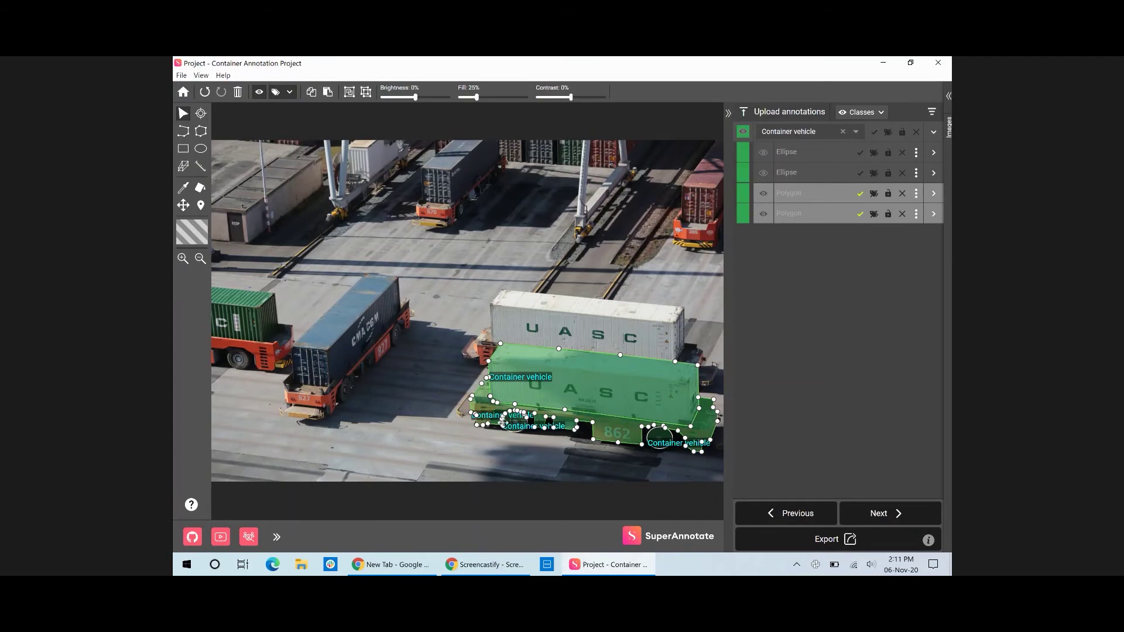
{"action": "left_click", "coordinate": [511, 430], "text": "shift"}
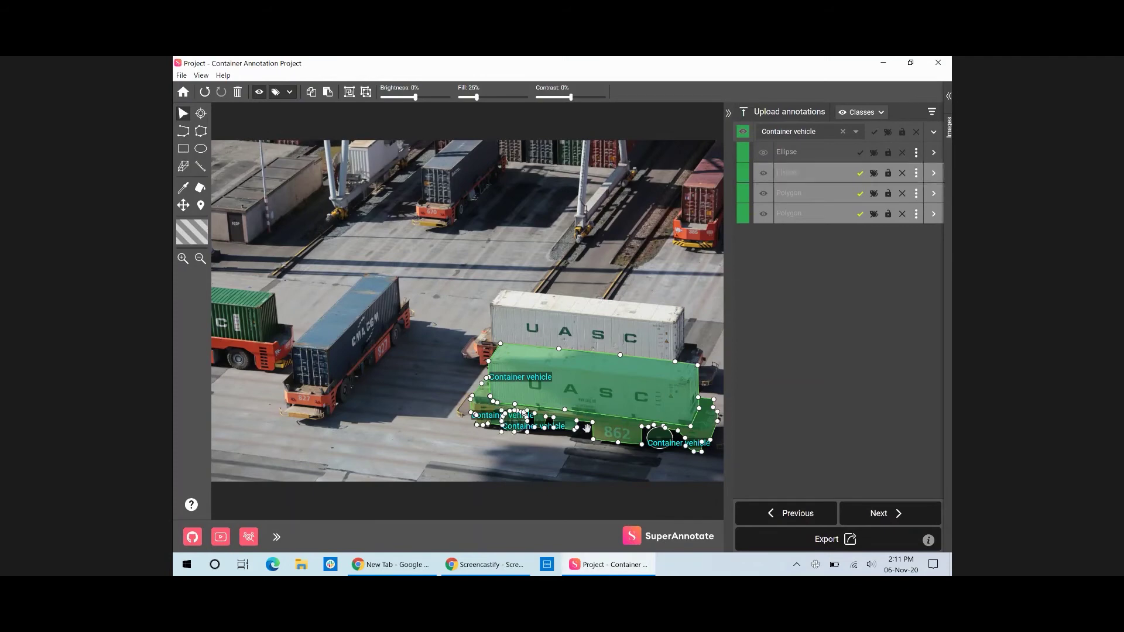
{"action": "left_click", "coordinate": [656, 436], "text": "shift"}
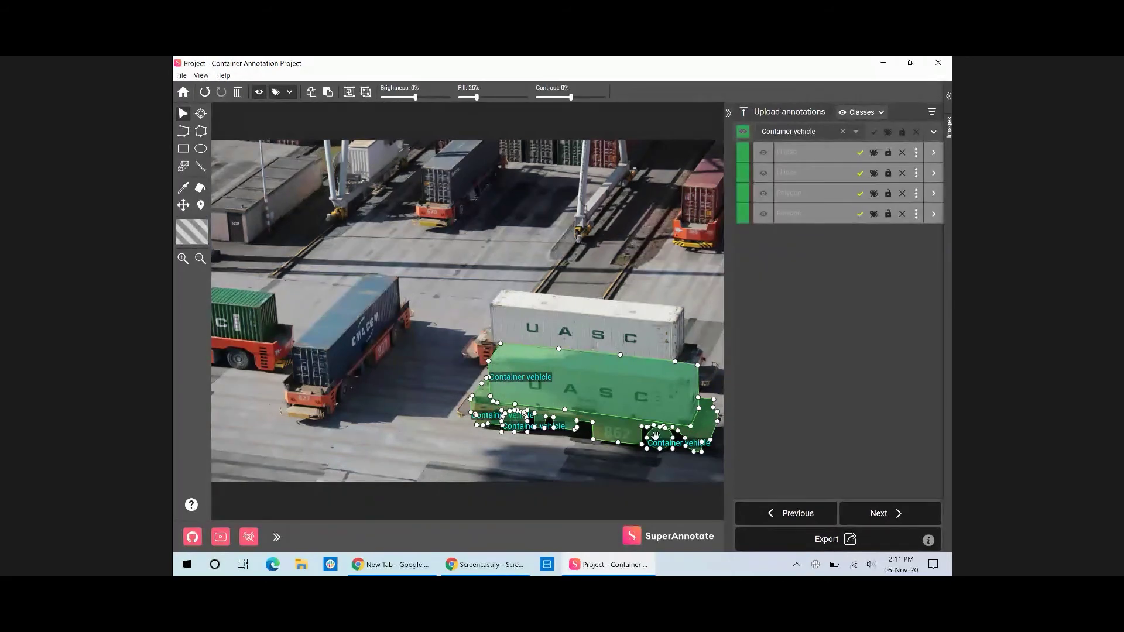
{"action": "left_click", "coordinate": [350, 94]}
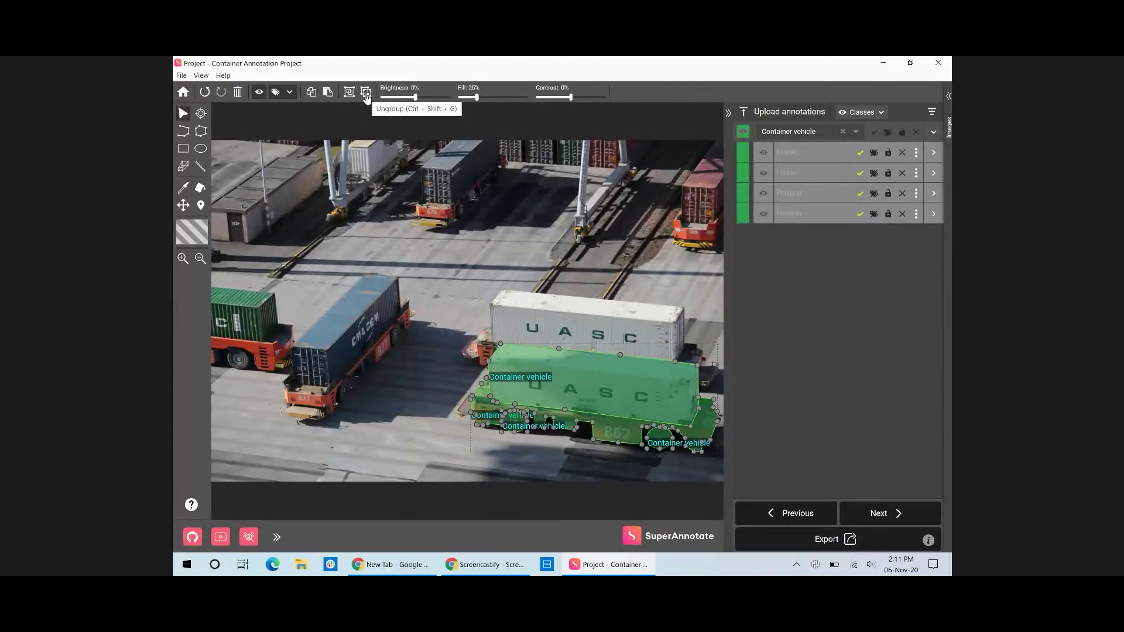
Ungroup the four container annotations and hide all annotations on the canvas
{"action": "left_click", "coordinate": [367, 95]}
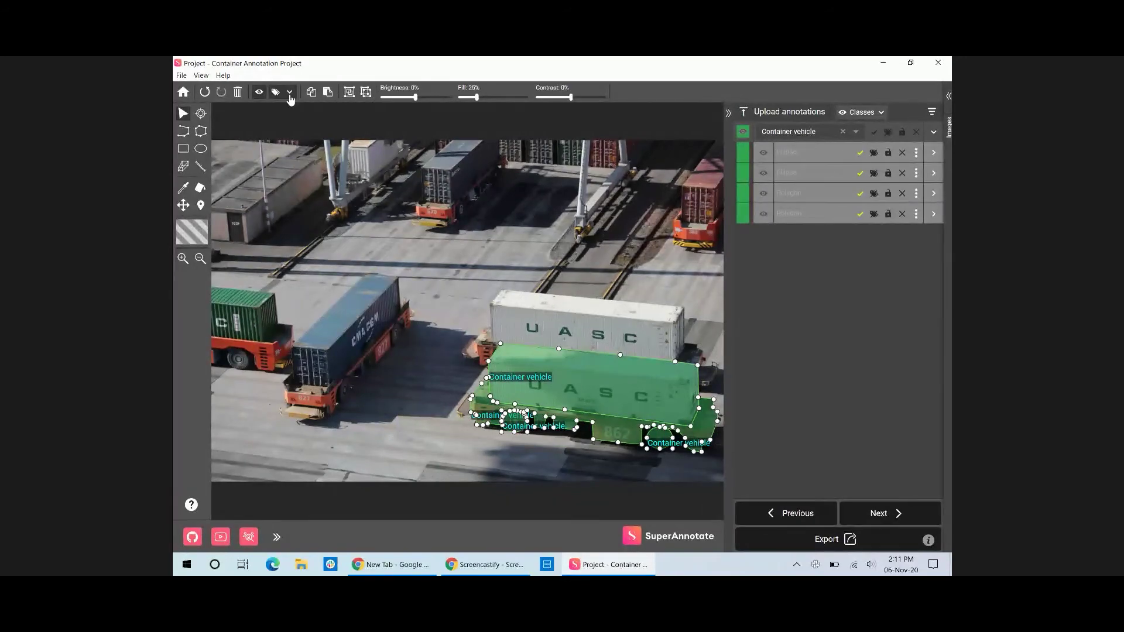
{"action": "left_click", "coordinate": [258, 94]}
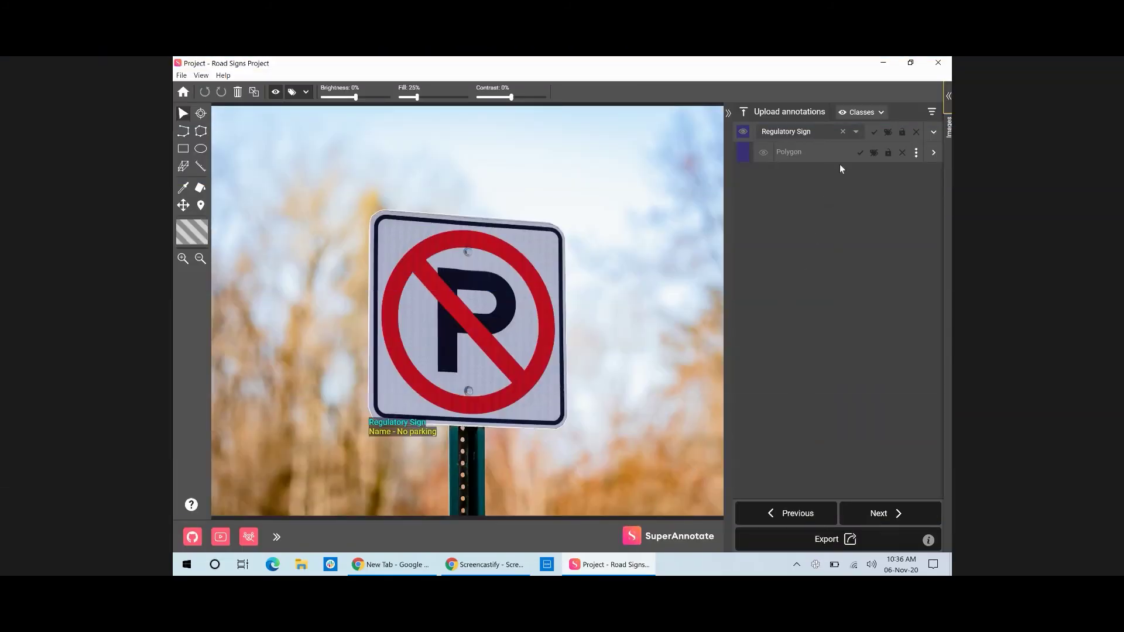
Filter project images to Regulatory Sign and view the no-parking image 1.jpg
{"action": "left_click", "coordinate": [859, 112]}
{"action": "left_click", "coordinate": [922, 203]}
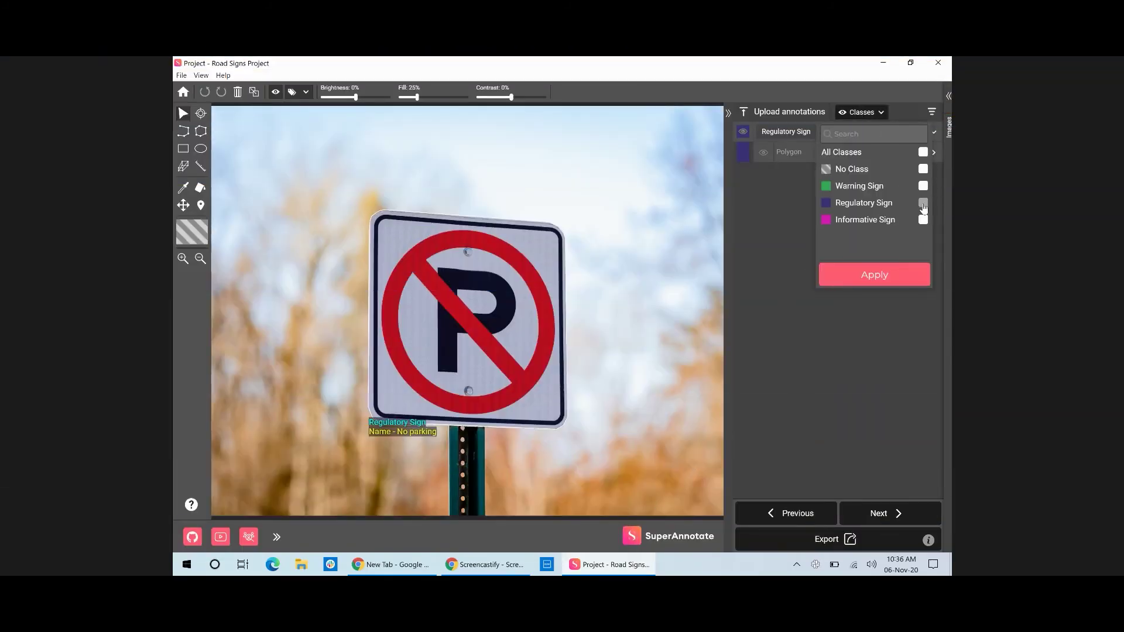
{"action": "left_click", "coordinate": [892, 276]}
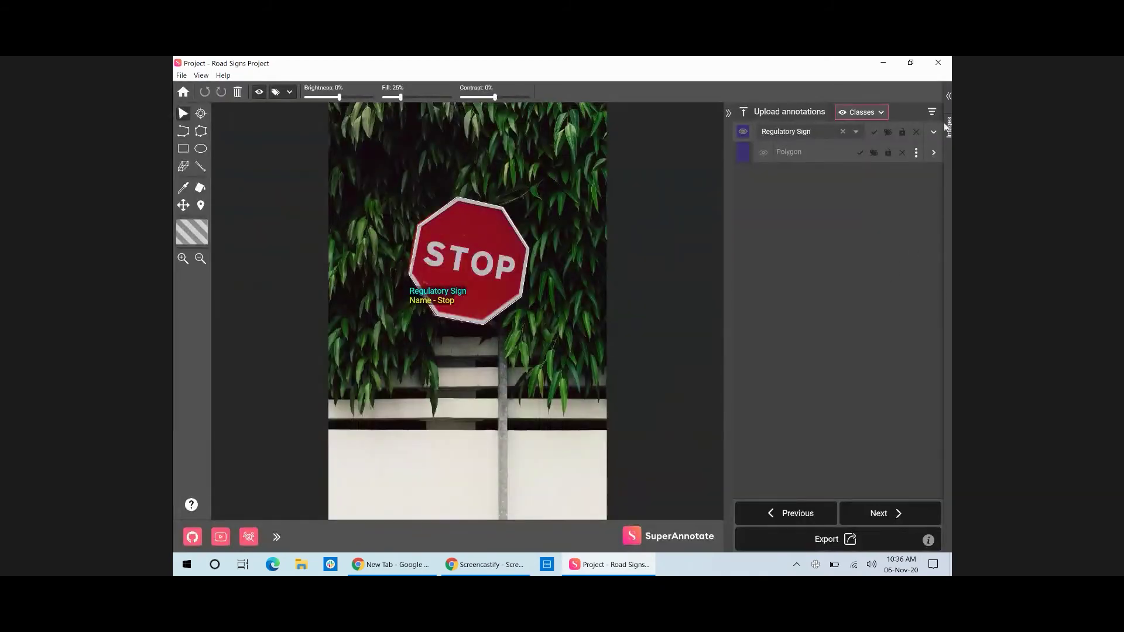
{"action": "left_click", "coordinate": [948, 126]}
{"action": "left_click", "coordinate": [874, 268]}
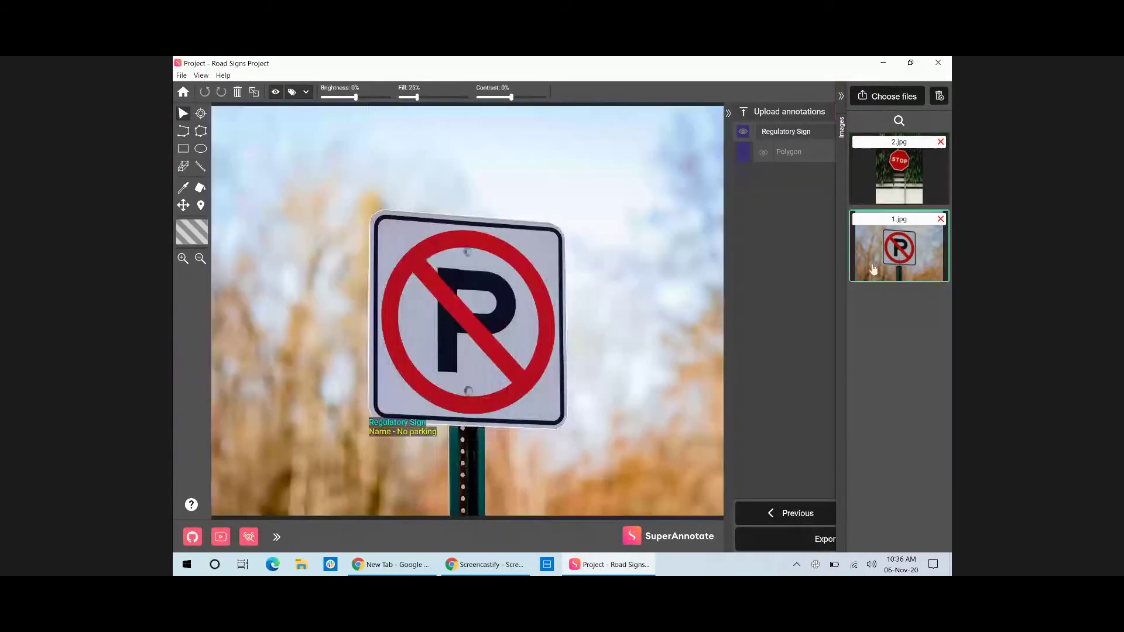
{"action": "left_click", "coordinate": [842, 97]}
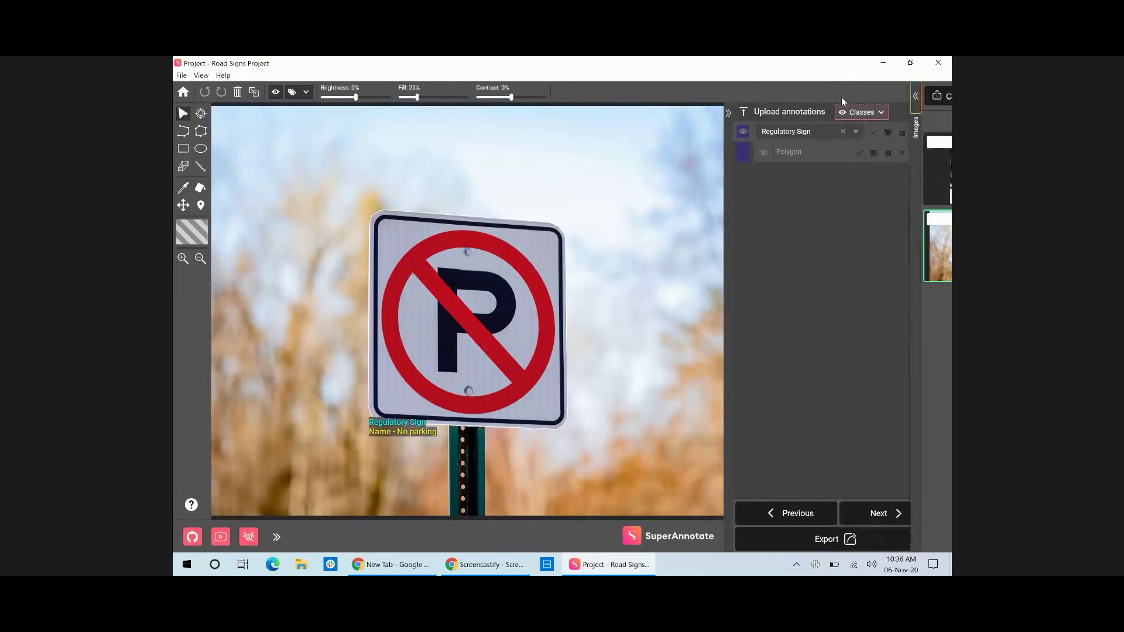
Add Warning and Informative Sign to the filter, then browse 3.jpg and 1.jpg to open STOP image 2.jpg
{"action": "left_click", "coordinate": [863, 113]}
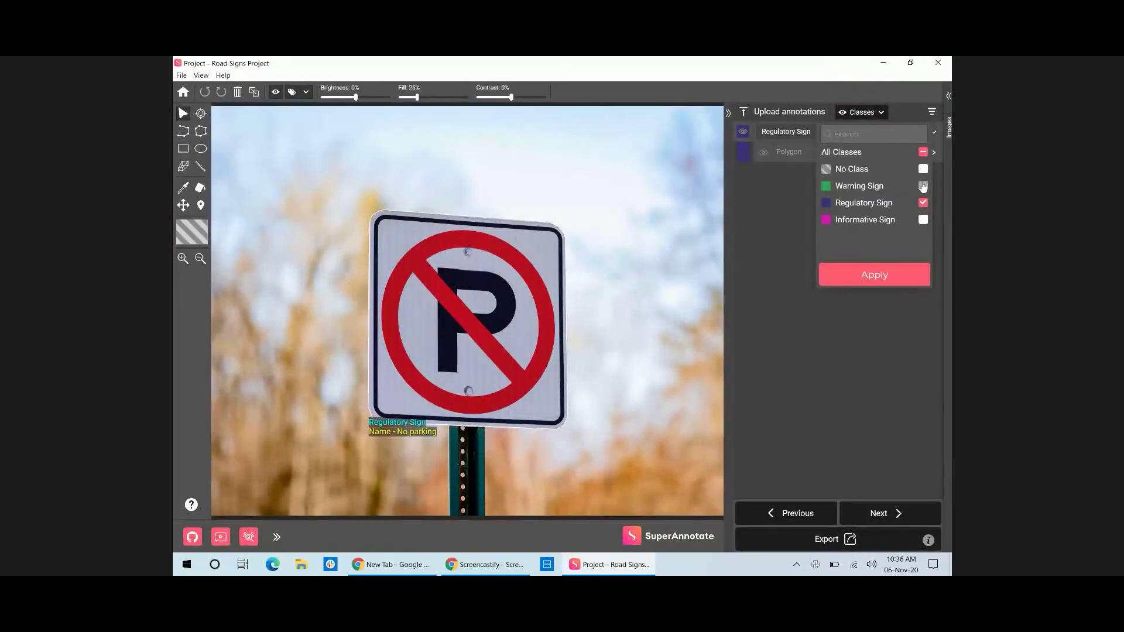
{"action": "left_click", "coordinate": [924, 186]}
{"action": "left_click", "coordinate": [924, 220]}
{"action": "left_click", "coordinate": [893, 271]}
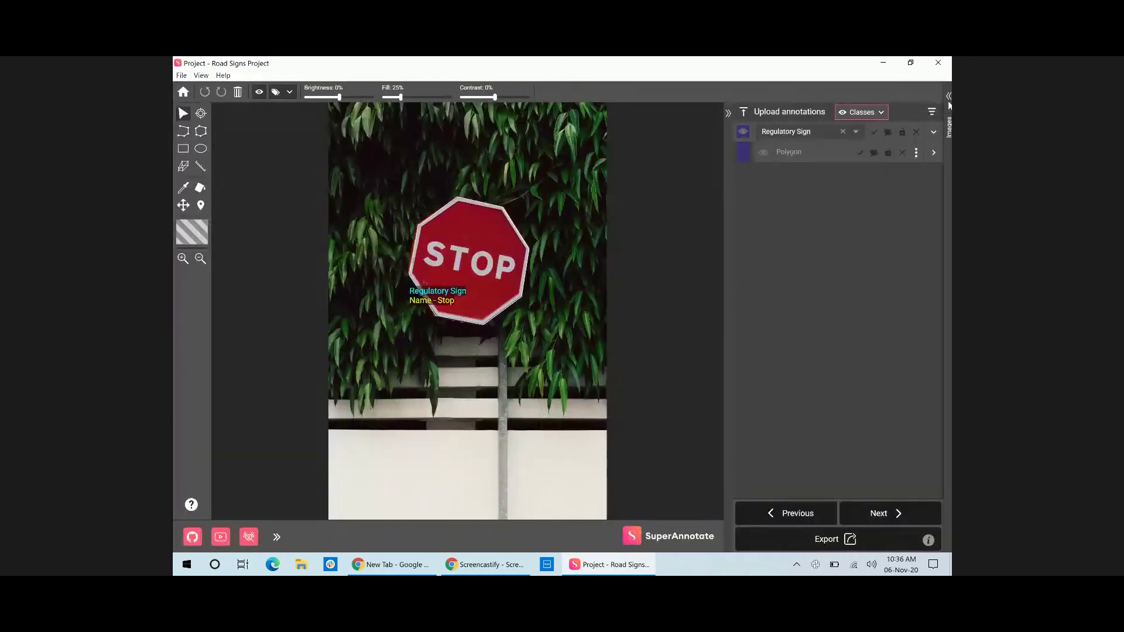
{"action": "left_click", "coordinate": [947, 101]}
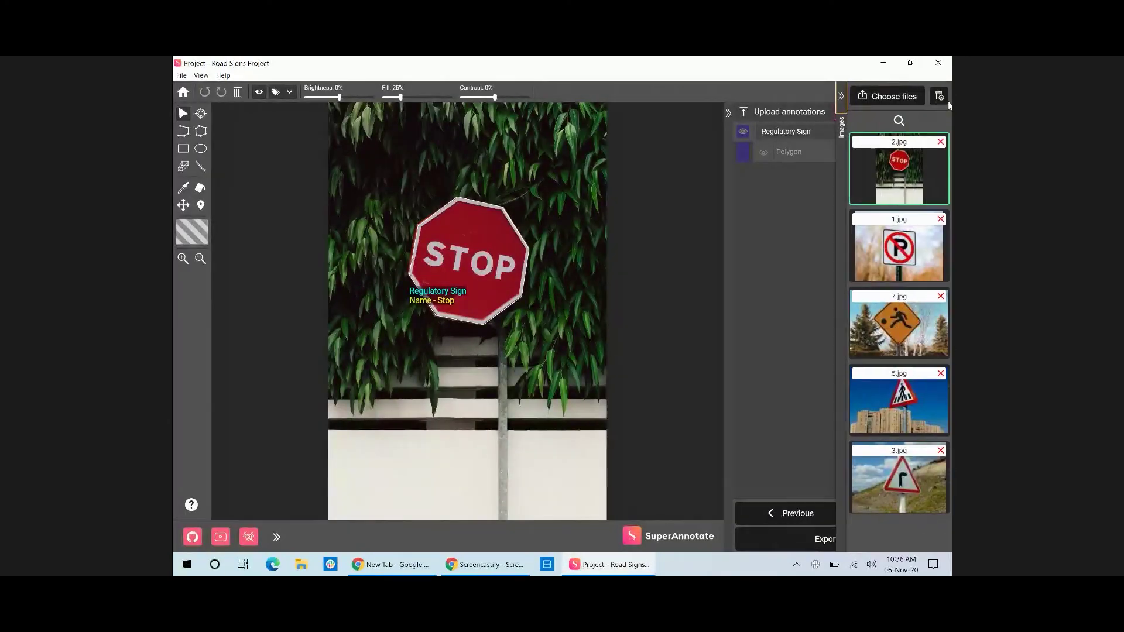
{"action": "left_click", "coordinate": [912, 488]}
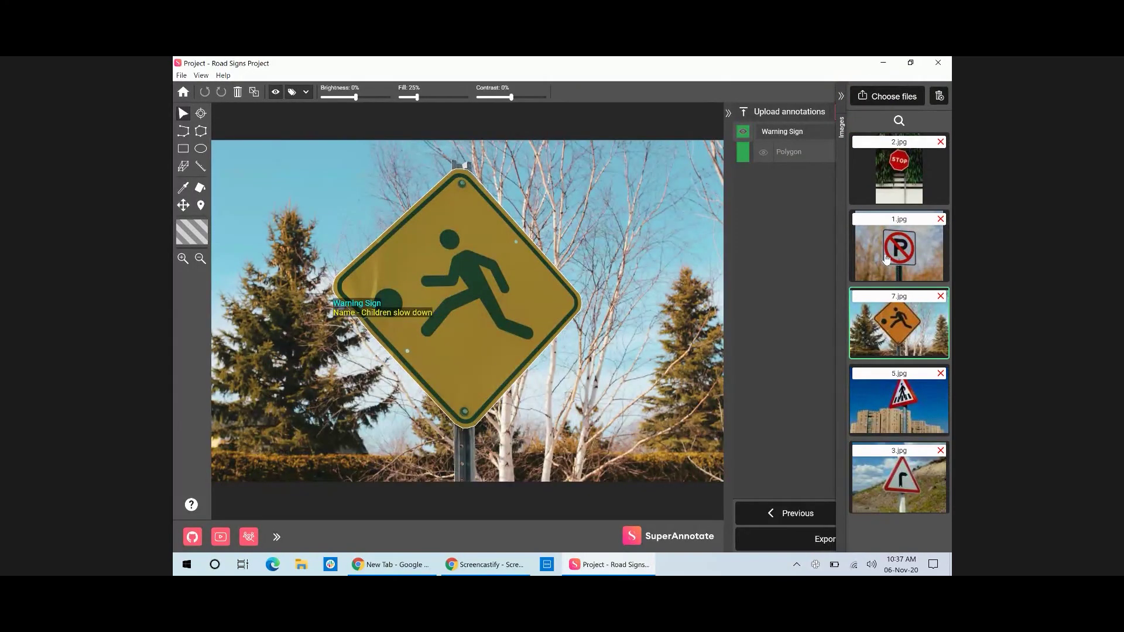
{"action": "left_click", "coordinate": [887, 260]}
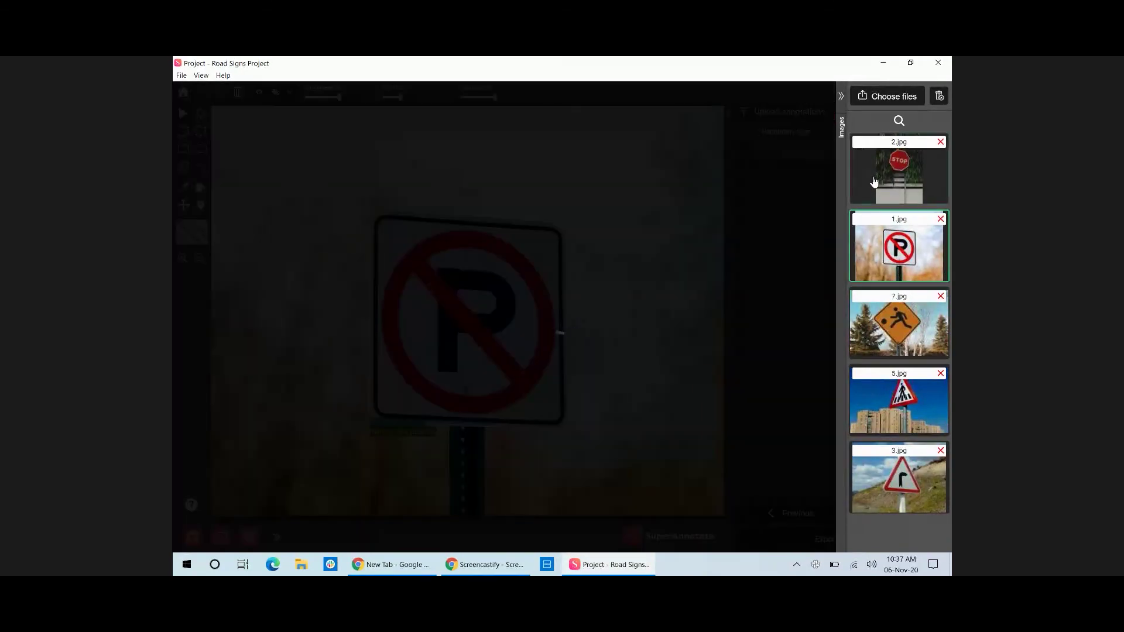
{"action": "left_click", "coordinate": [875, 182]}
{"action": "left_click", "coordinate": [841, 97]}
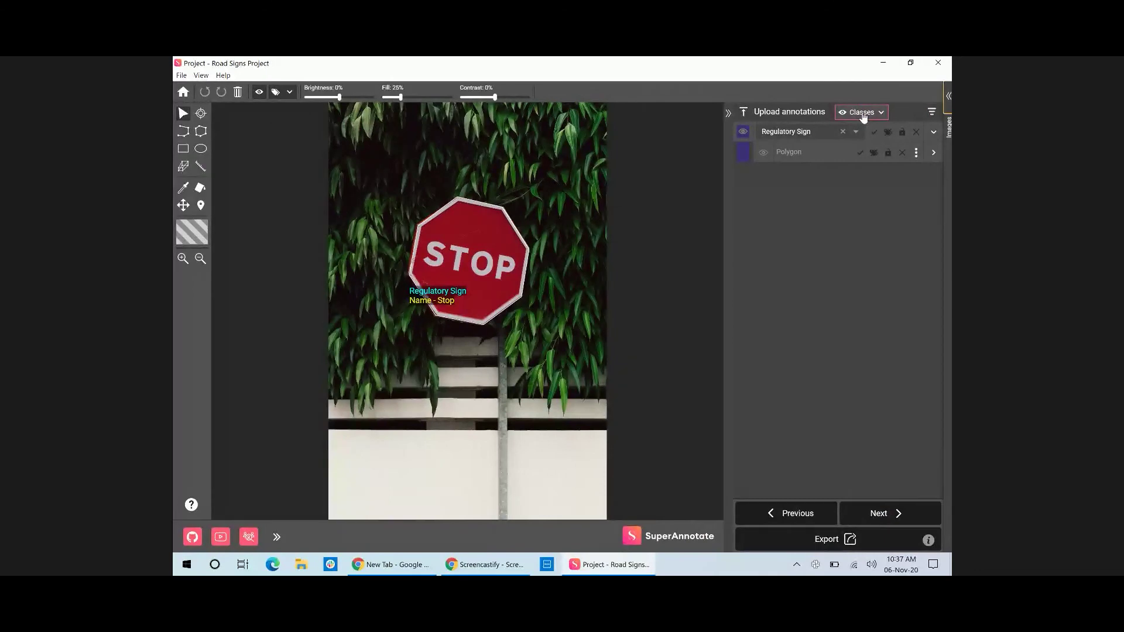
Filter images to No Class only and select the unclassed ONE WAY polygon in 4.jpg
{"action": "left_click", "coordinate": [863, 115]}
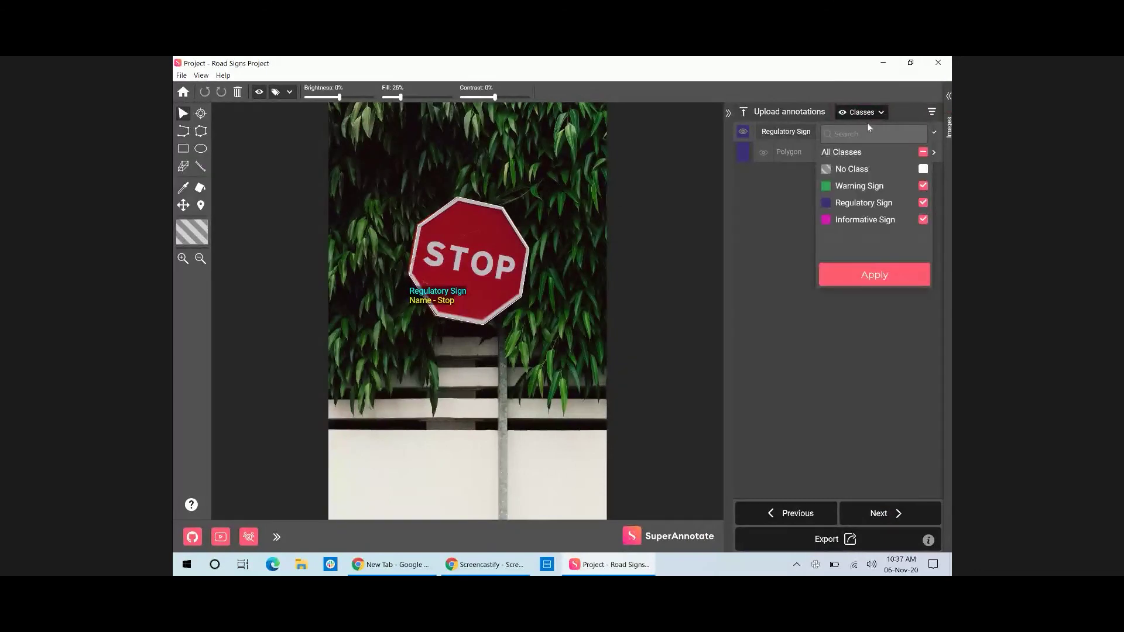
{"action": "left_click", "coordinate": [923, 152]}
{"action": "left_click", "coordinate": [923, 170]}
{"action": "left_click", "coordinate": [875, 276]}
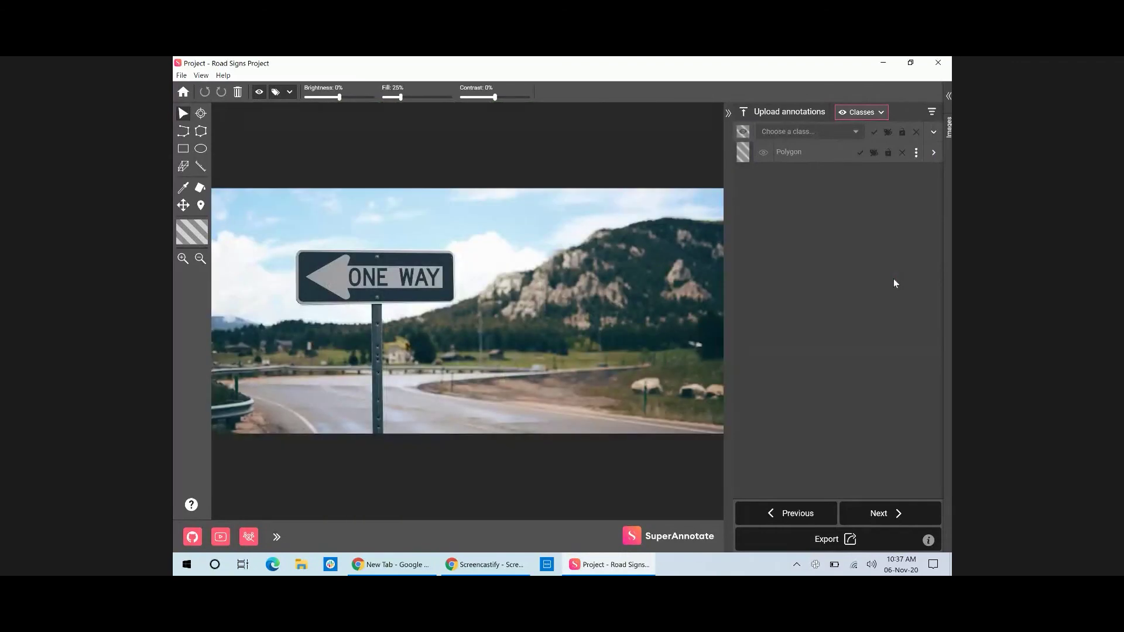
{"action": "left_click", "coordinate": [947, 98]}
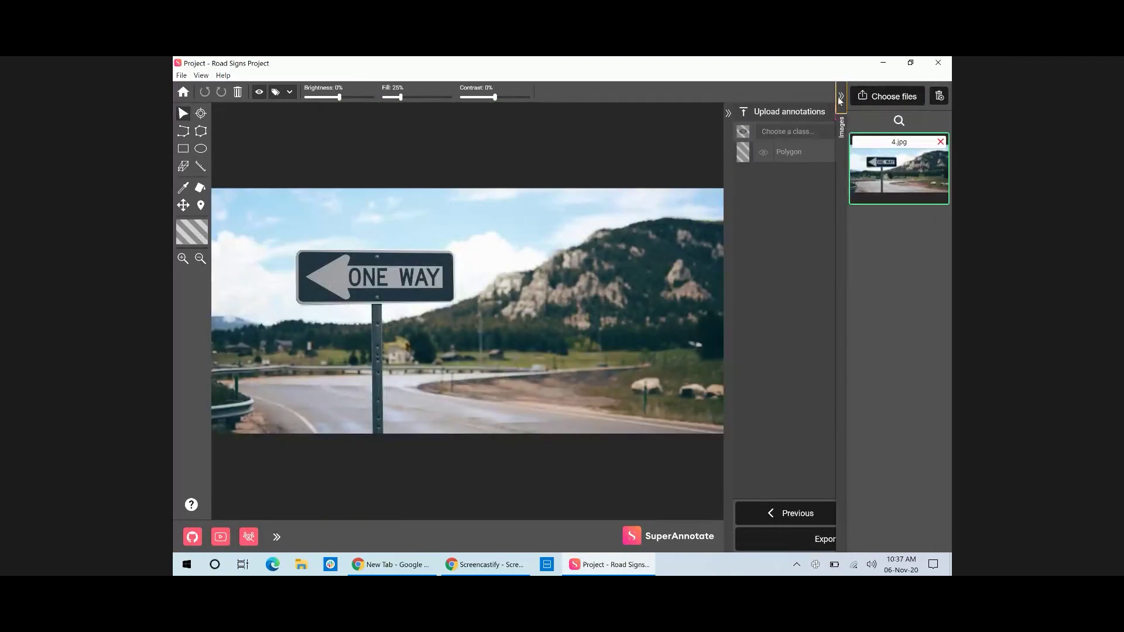
{"action": "left_click", "coordinate": [838, 97]}
{"action": "left_click", "coordinate": [416, 280]}
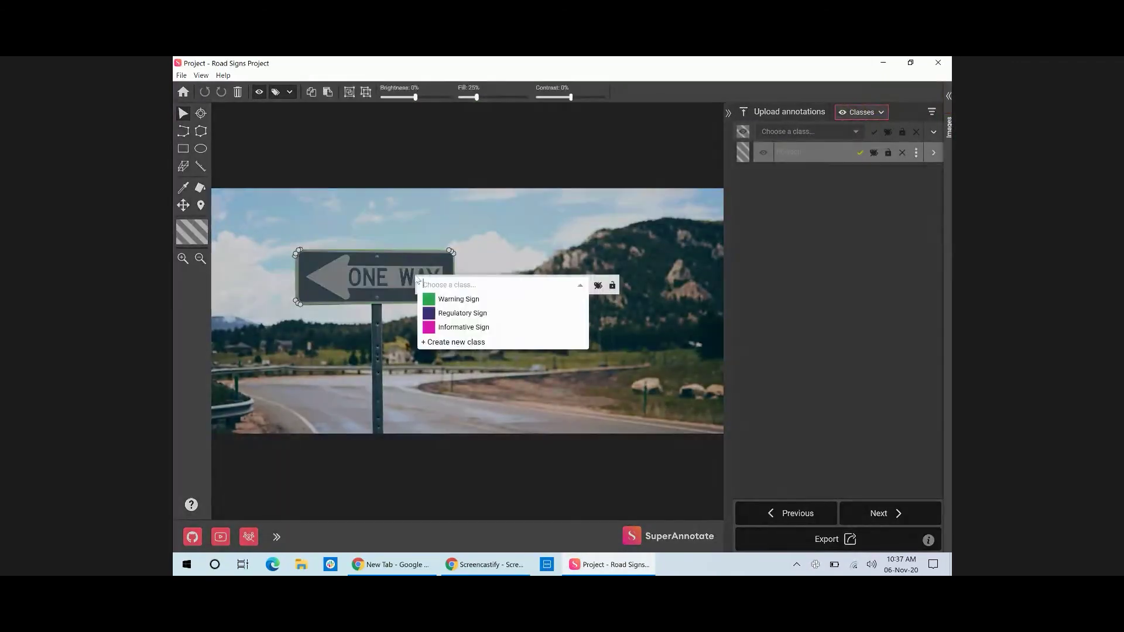